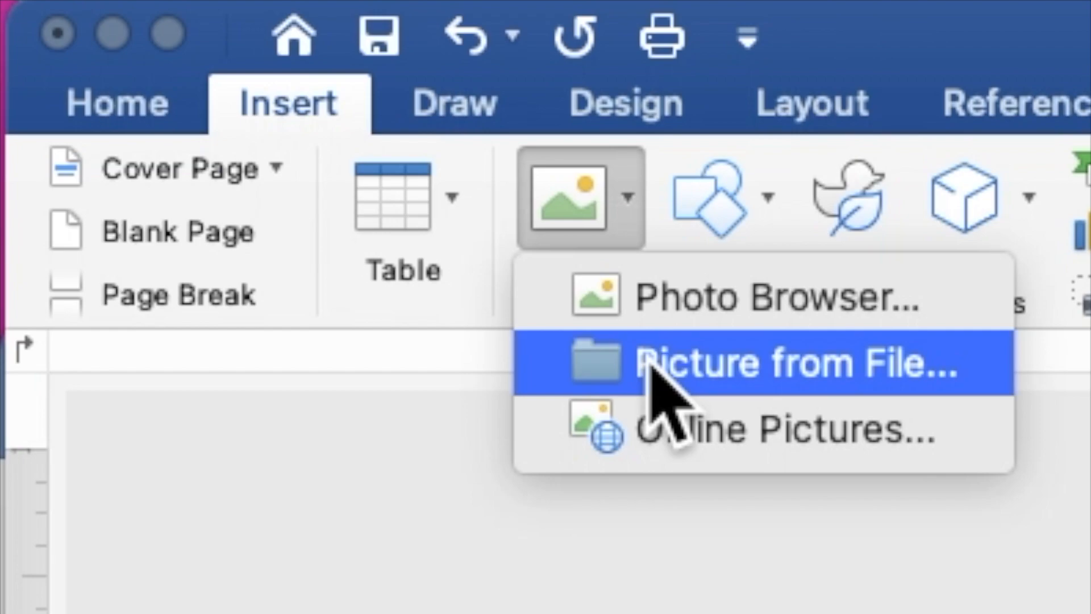
- Insert the RUSTIC BACKGROUND.jpeg image from the RUSTIC folder onto the blank page
{"action": "left_click", "coordinate": [651, 364]}
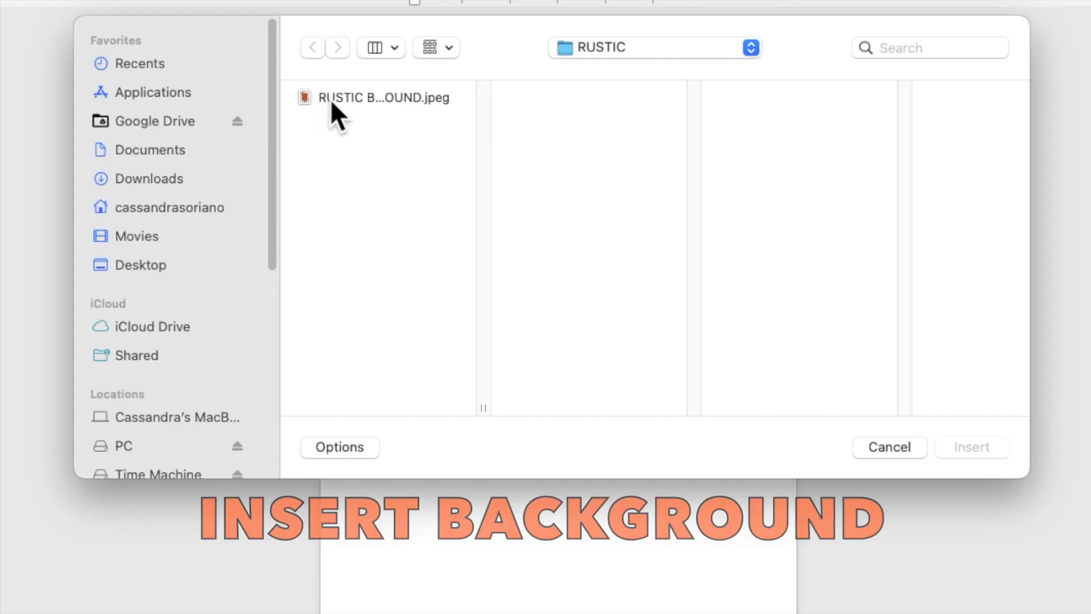
{"action": "left_click", "coordinate": [384, 150]}
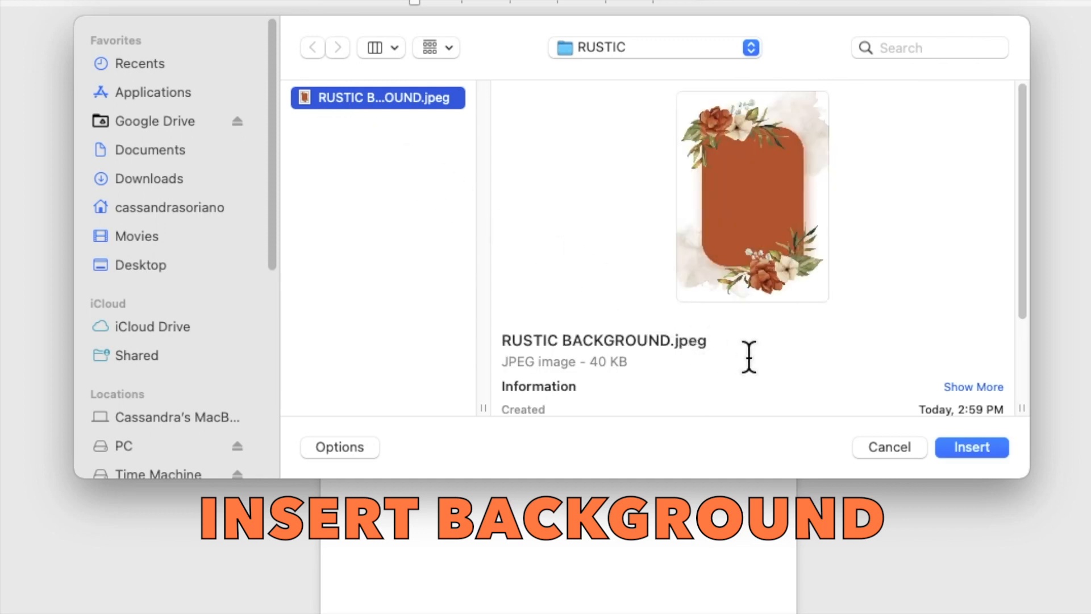
{"action": "left_click", "coordinate": [957, 448]}
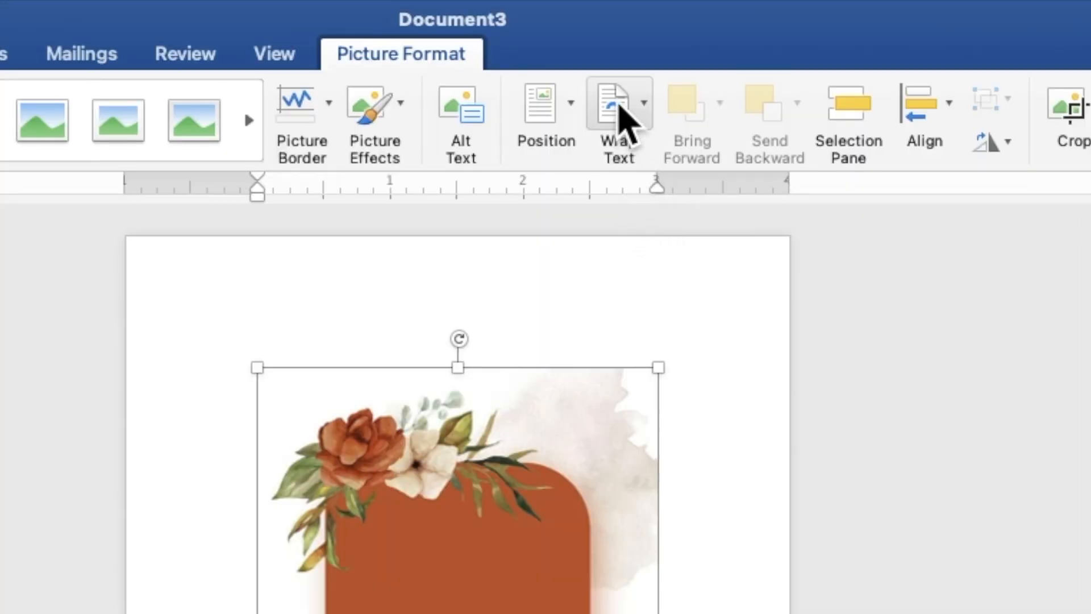
- Place the floral picture behind text and stretch it to 7.01" by 5.08" from the top-left corner
{"action": "left_click", "coordinate": [635, 33]}
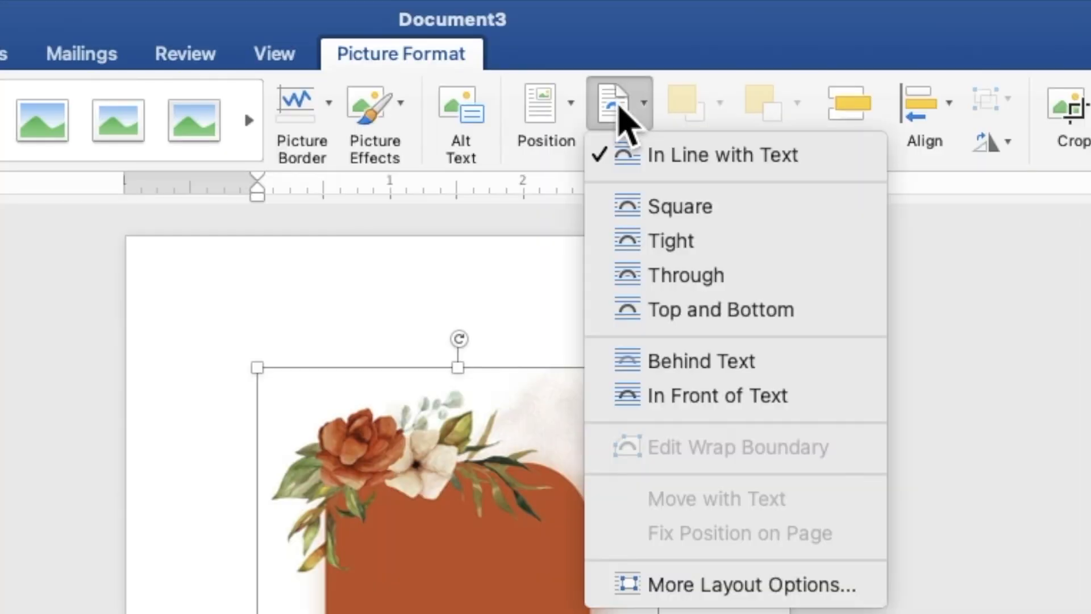
{"action": "left_click", "coordinate": [695, 363]}
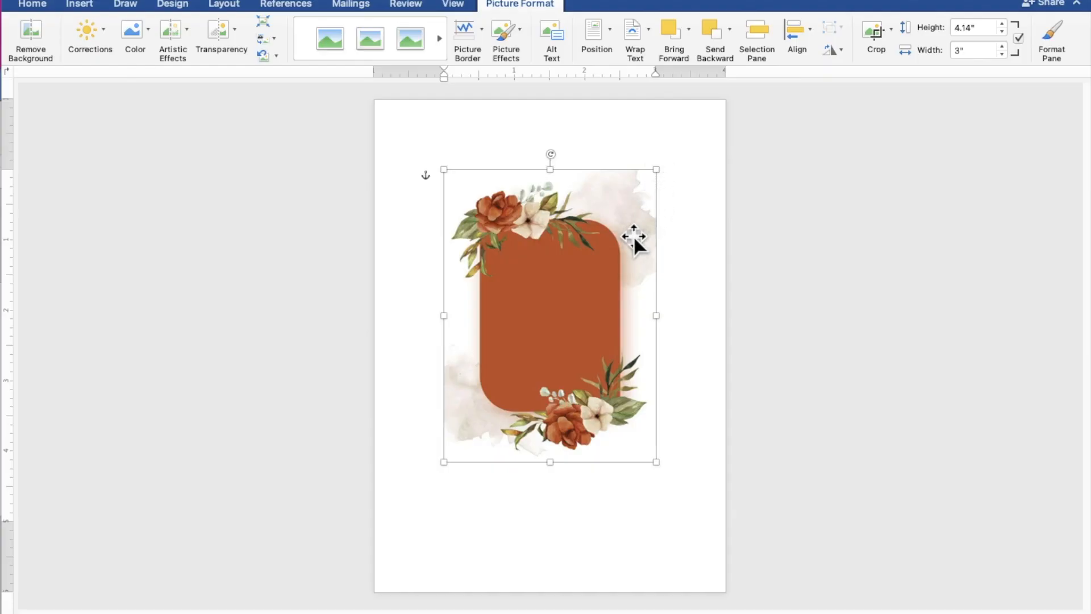
{"action": "left_click_drag", "start_coordinate": [633, 236], "coordinate": [564, 165]}
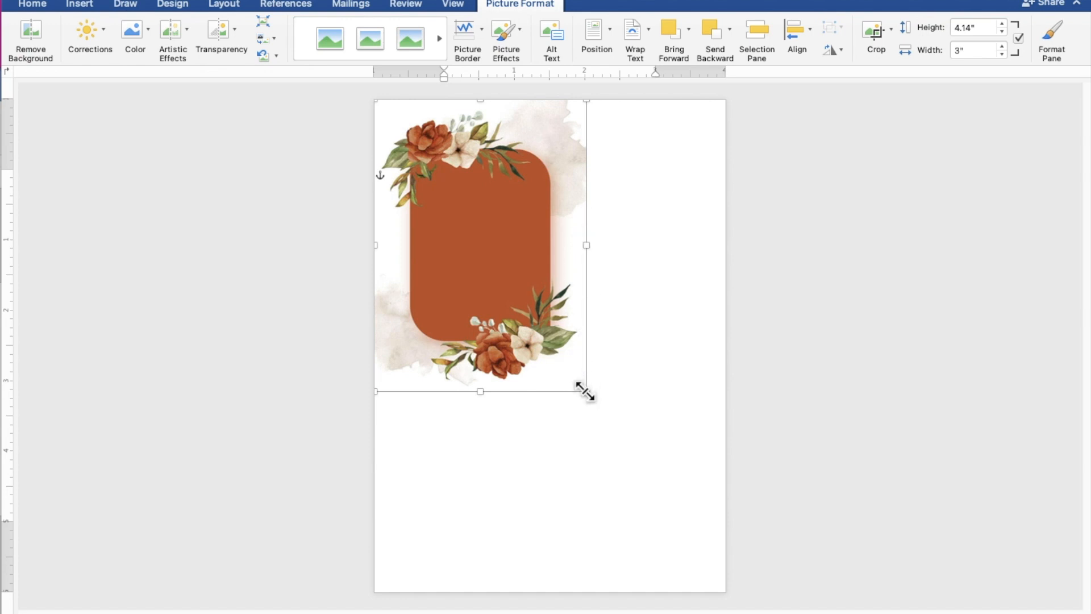
{"action": "left_click_drag", "start_coordinate": [584, 390], "coordinate": [726, 593]}
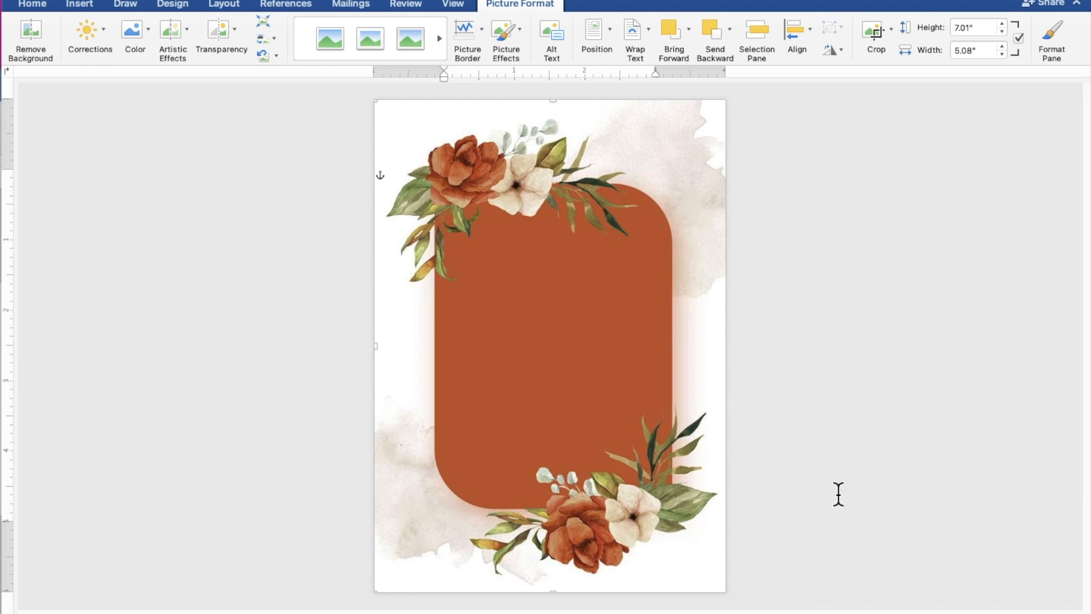
{"action": "left_click", "coordinate": [884, 467]}
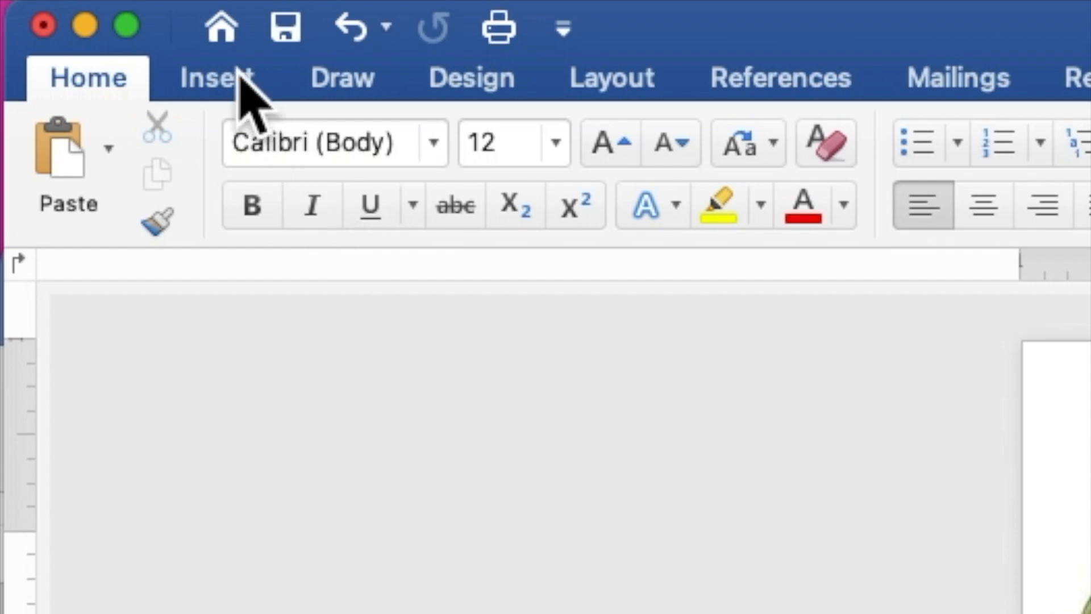
- Draw a 3.84" by 4.19" rectangle over the orange panel in the middle of the background
{"action": "left_click", "coordinate": [244, 94]}
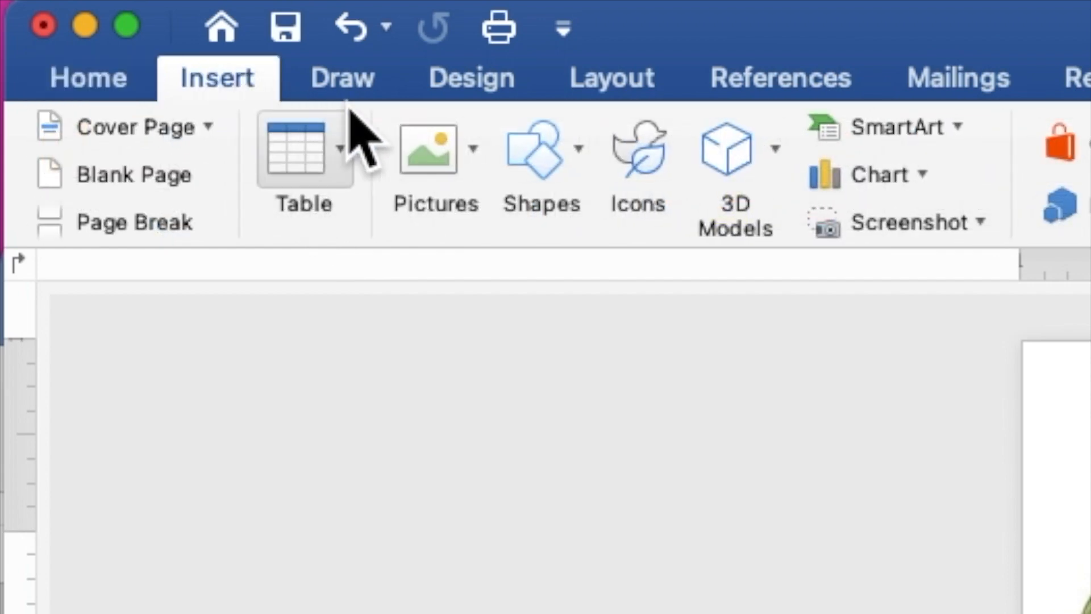
{"action": "left_click", "coordinate": [549, 162]}
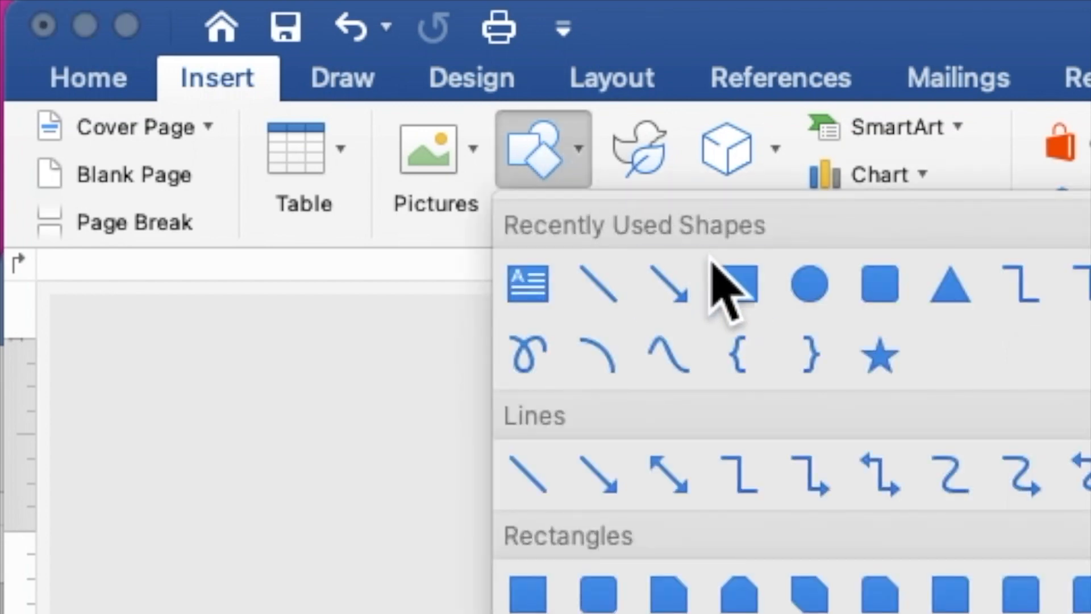
{"action": "left_click", "coordinate": [739, 293]}
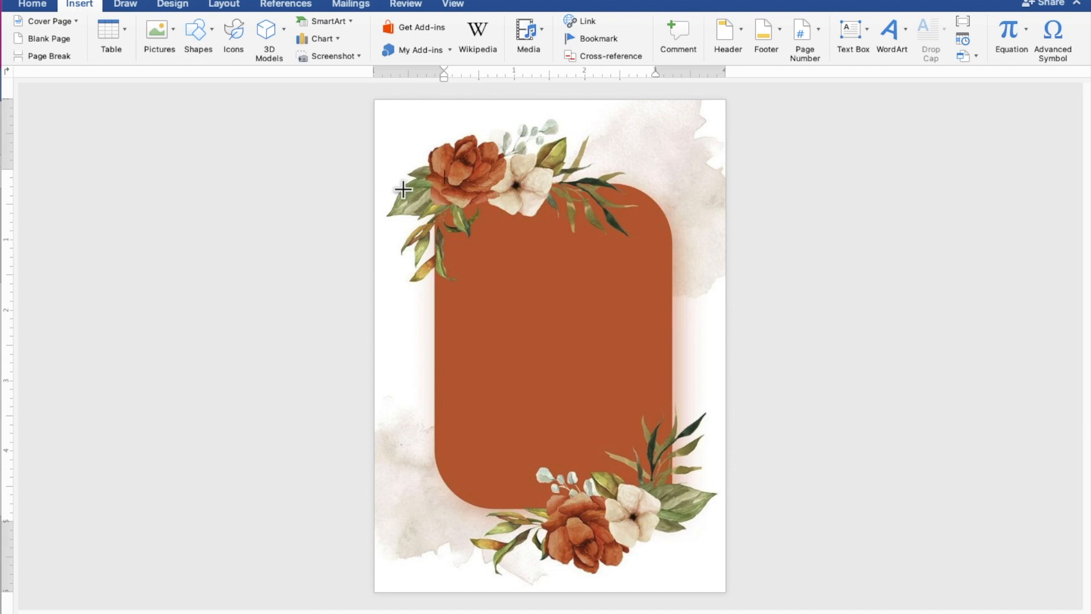
{"action": "left_click_drag", "start_coordinate": [417, 187], "coordinate": [688, 481]}
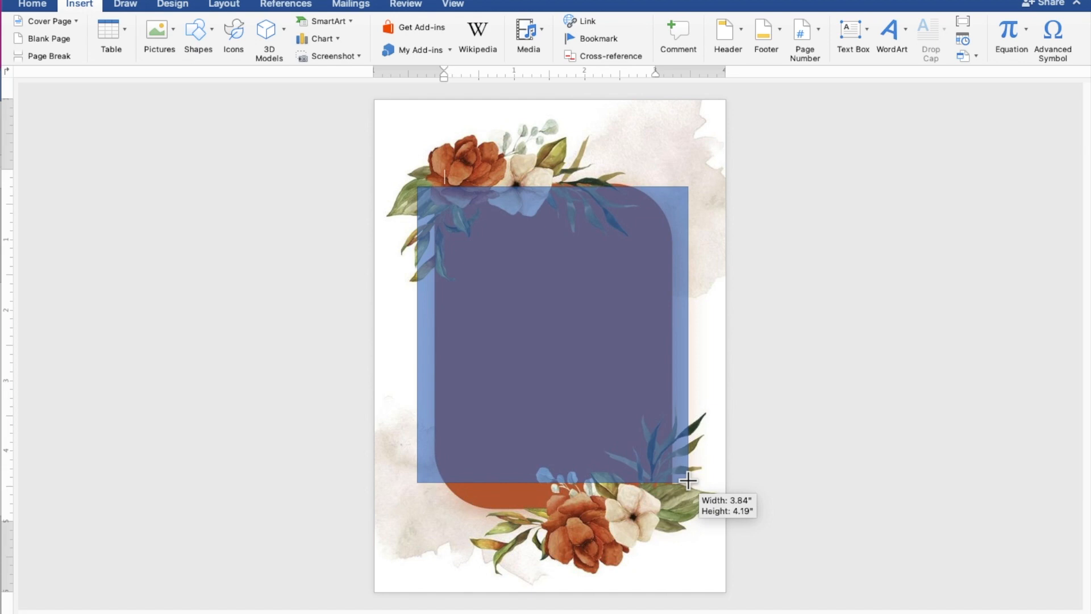
{"action": "left_click_drag", "start_coordinate": [688, 481], "coordinate": [687, 480]}
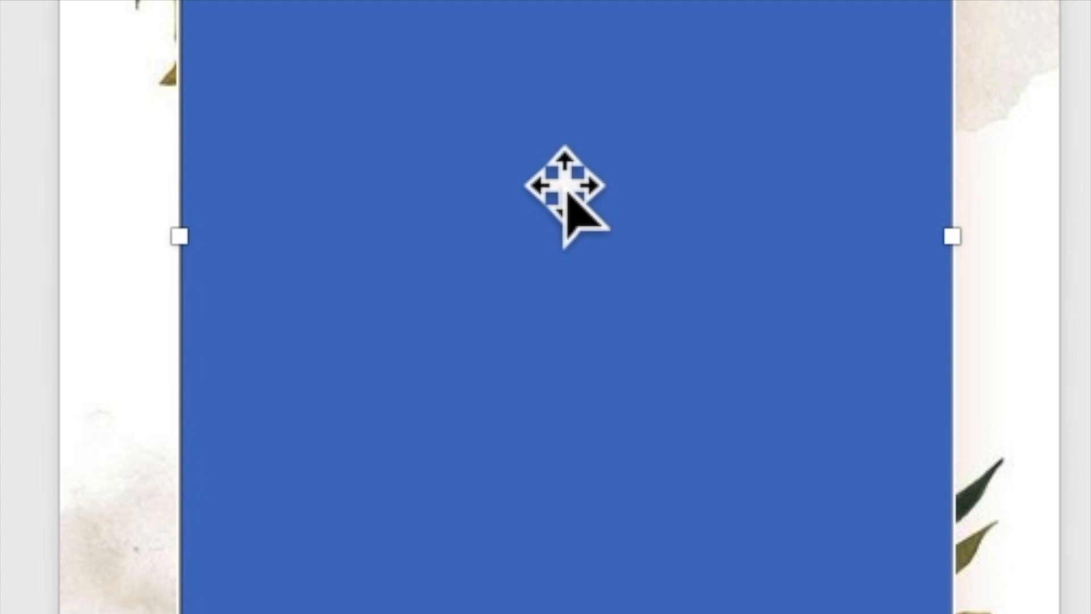
- Enable text entry inside the blue rectangle and scroll until the shape fills the view
{"action": "right_click", "coordinate": [565, 181]}
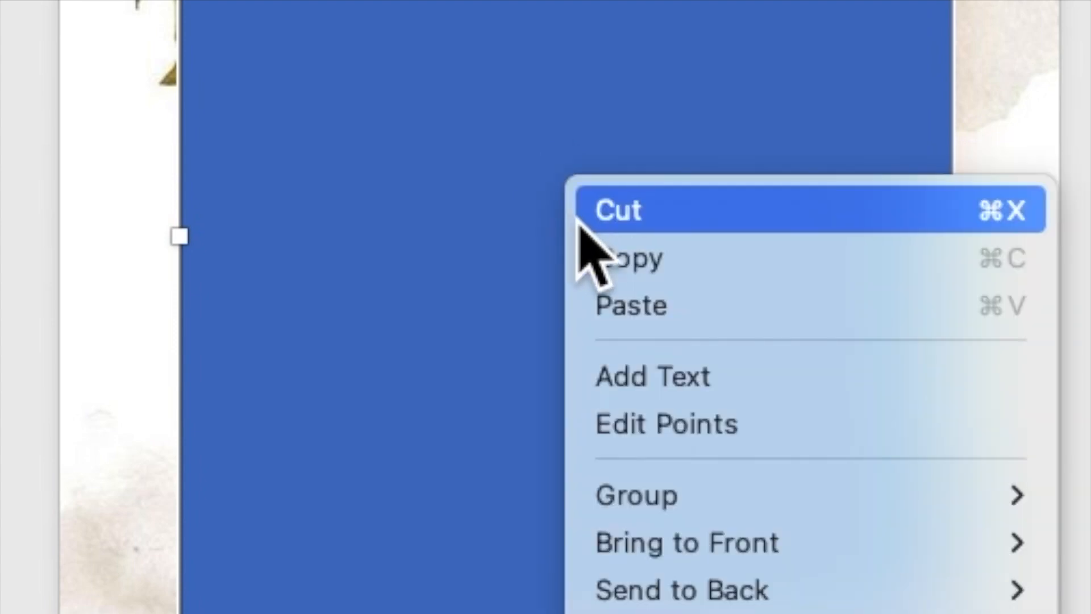
{"action": "left_click", "coordinate": [640, 380]}
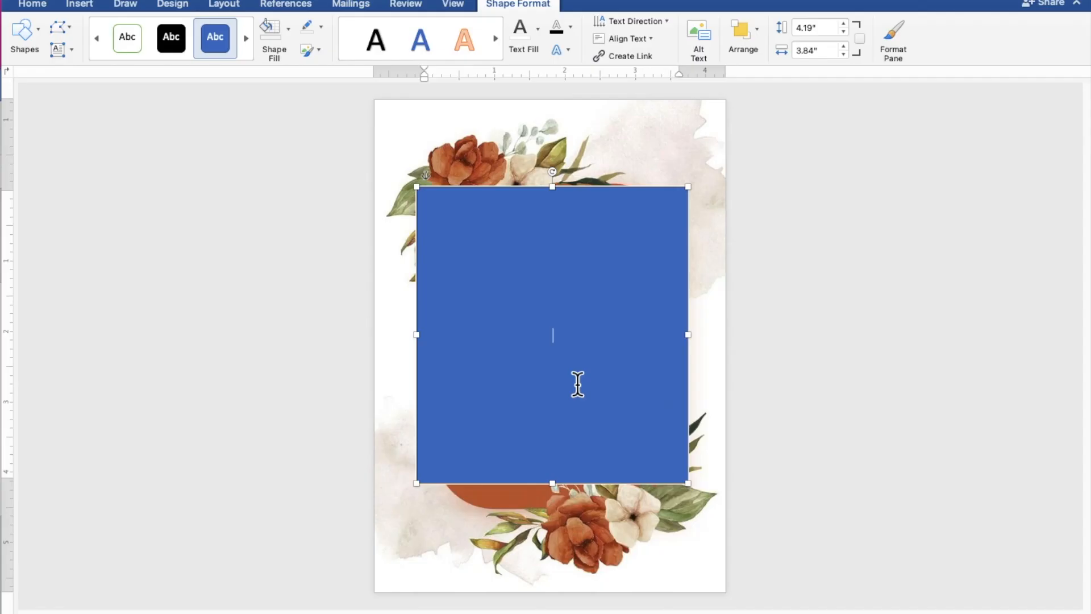
{"action": "scroll", "coordinate": [578, 384], "scroll_direction": "up", "scroll_amount": 3}
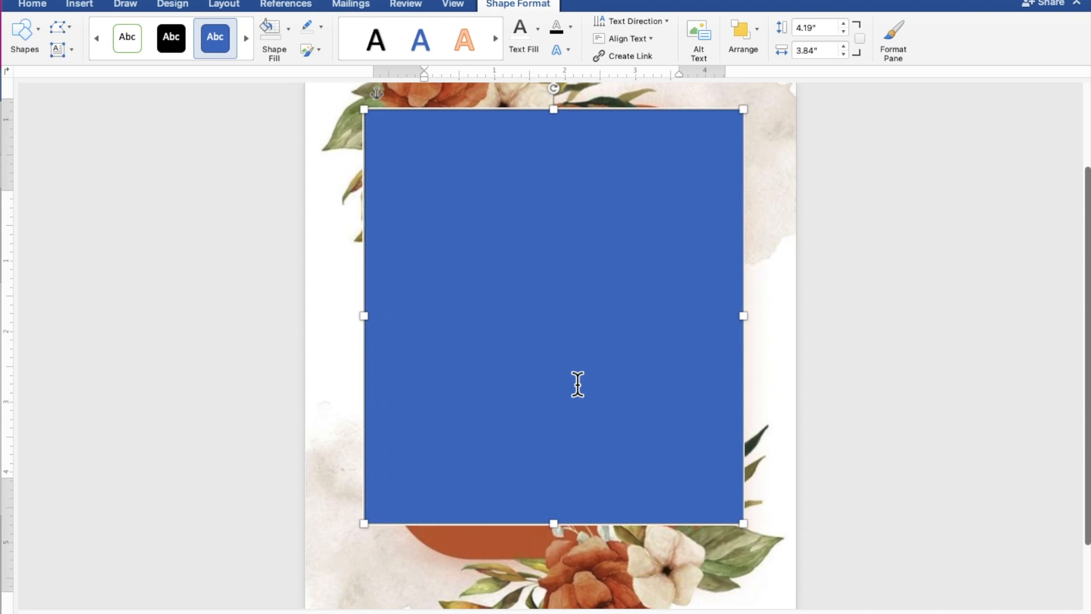
{"action": "scroll", "coordinate": [577, 384], "scroll_direction": "up", "scroll_amount": 3}
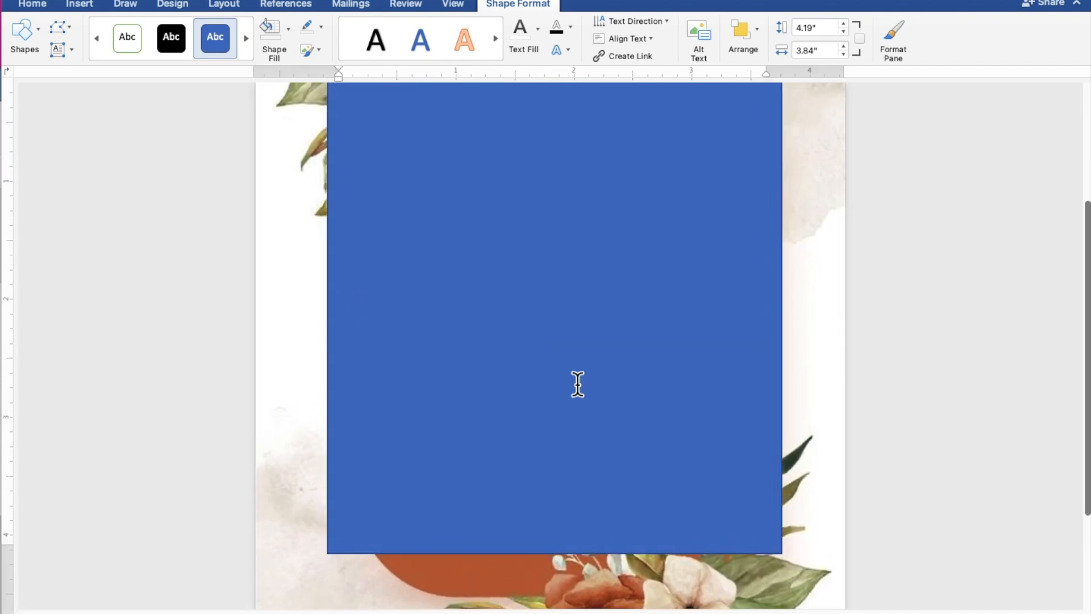
{"action": "scroll", "coordinate": [577, 384], "scroll_direction": "up", "scroll_amount": 2}
{"action": "scroll", "coordinate": [577, 384], "scroll_direction": "up", "scroll_amount": 1}
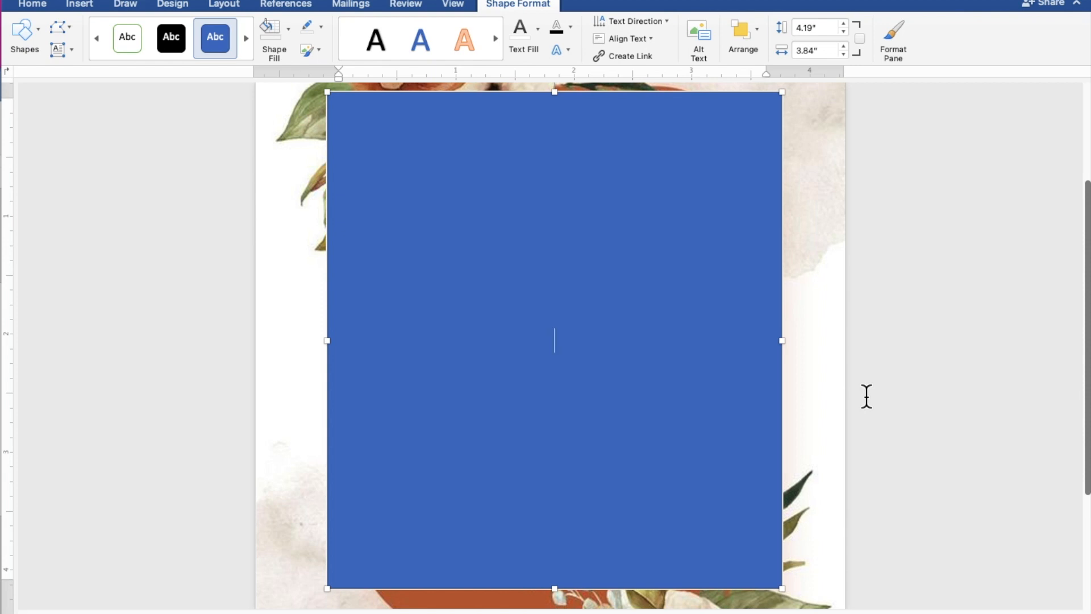
- Type the heading TOGETHER WITH THEIR FAMILY, then the groom's and bride's names joined by AND
{"action": "type", "text": "TOGETHE"}
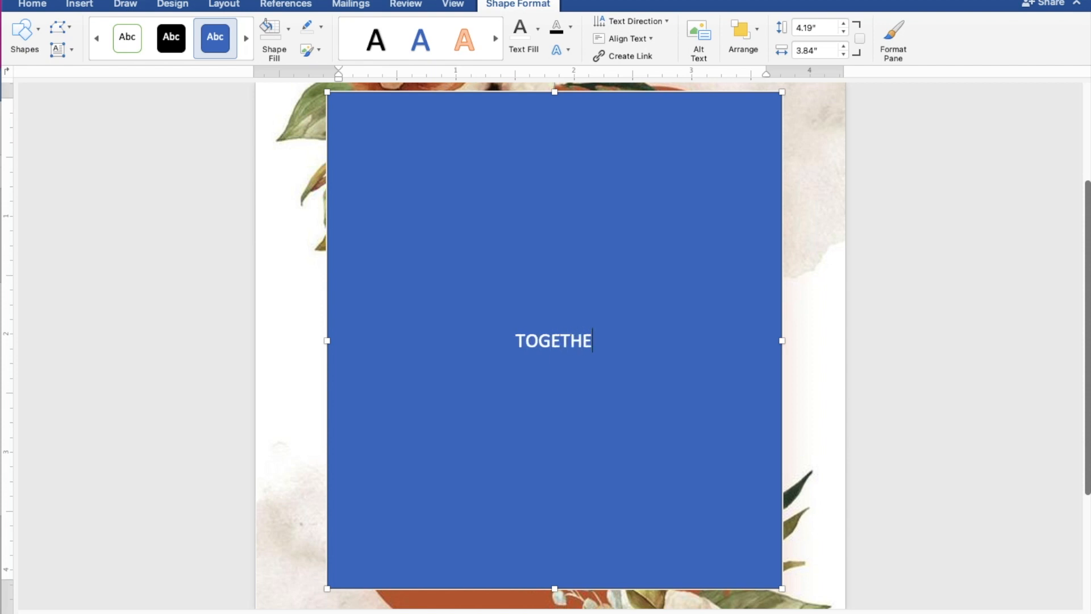
{"action": "type", "text": "R WITH"}
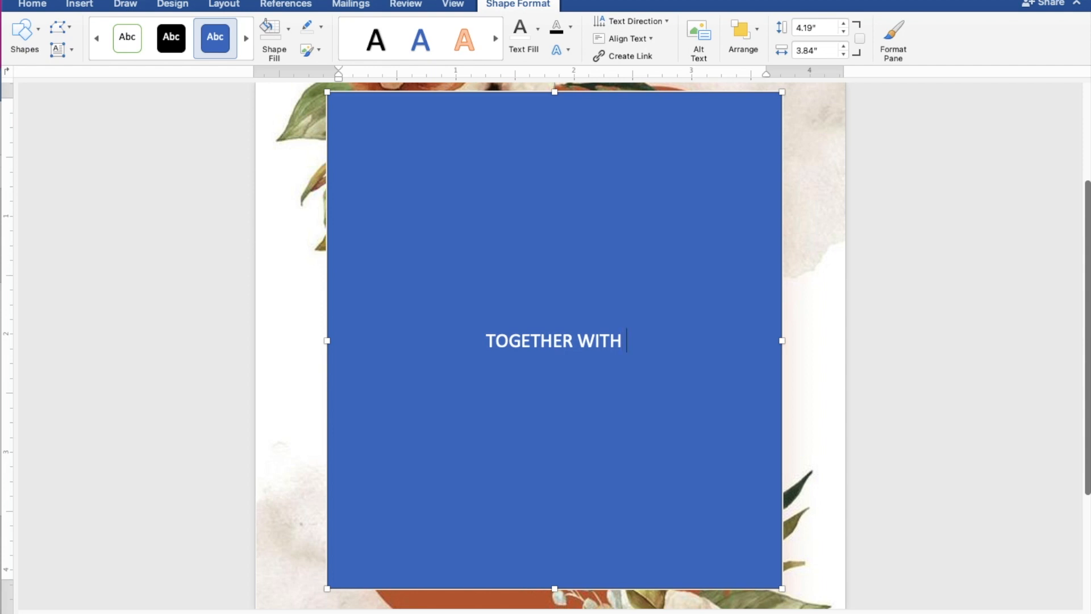
{"action": "type", "text": " THE"}
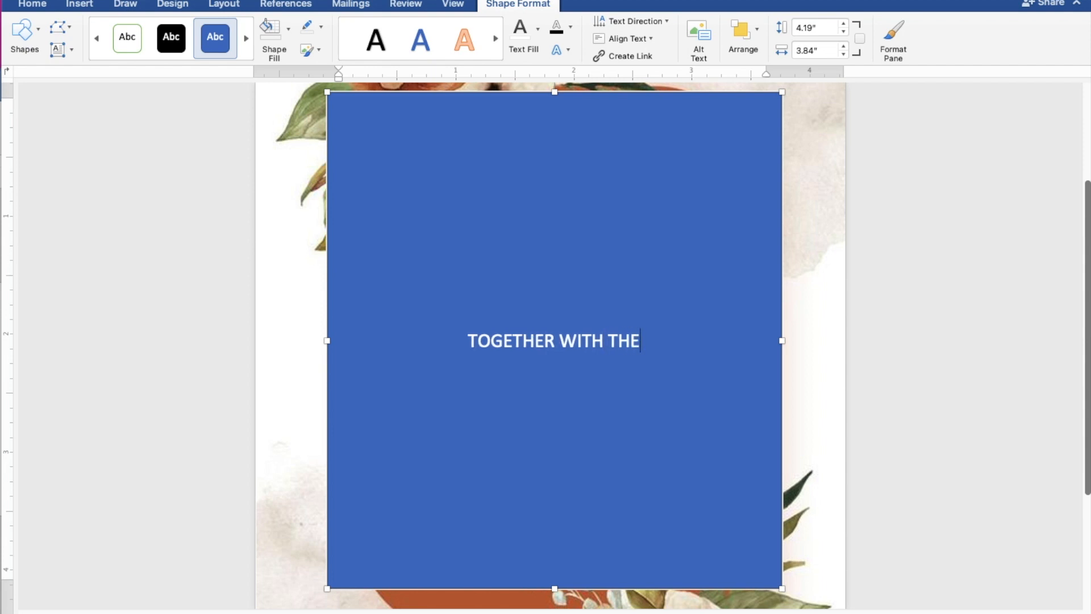
{"action": "type", "text": "IR F"}
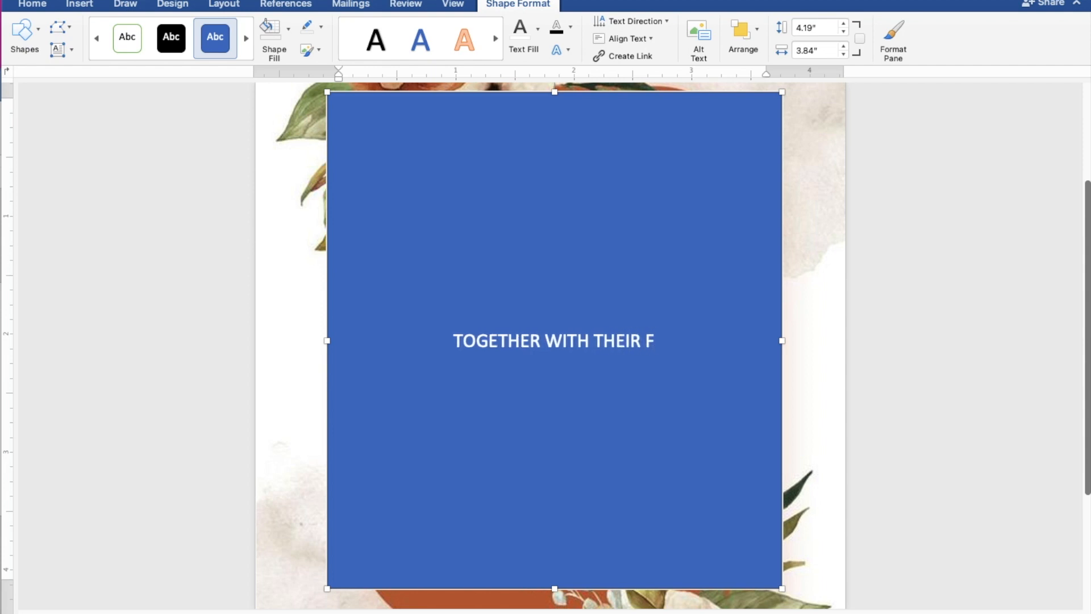
{"action": "type", "text": "AMILY"}
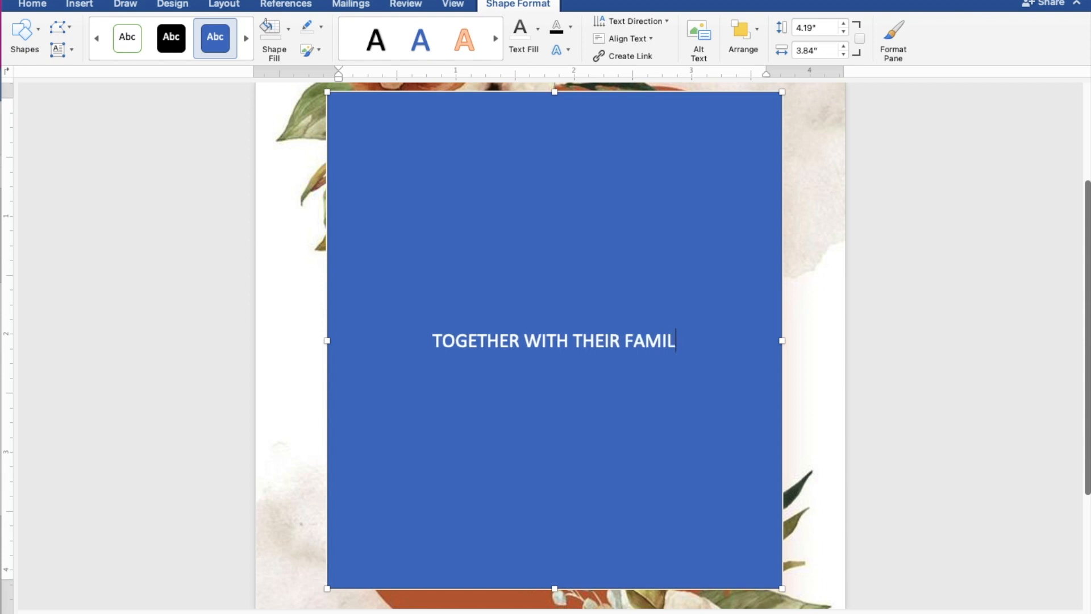
{"action": "key", "text": "Return"}
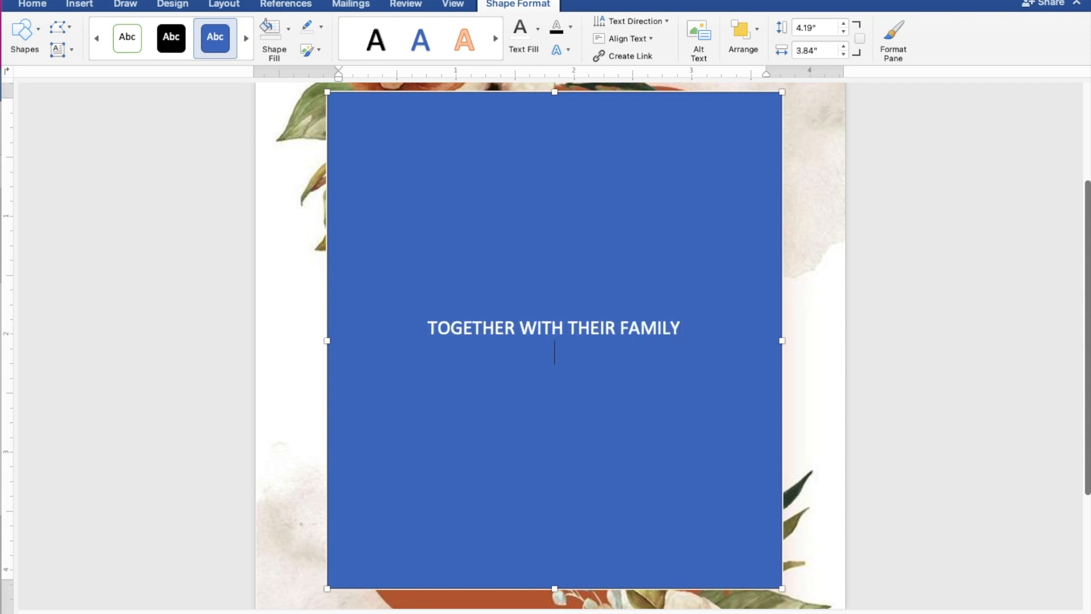
{"action": "key", "text": "Return"}
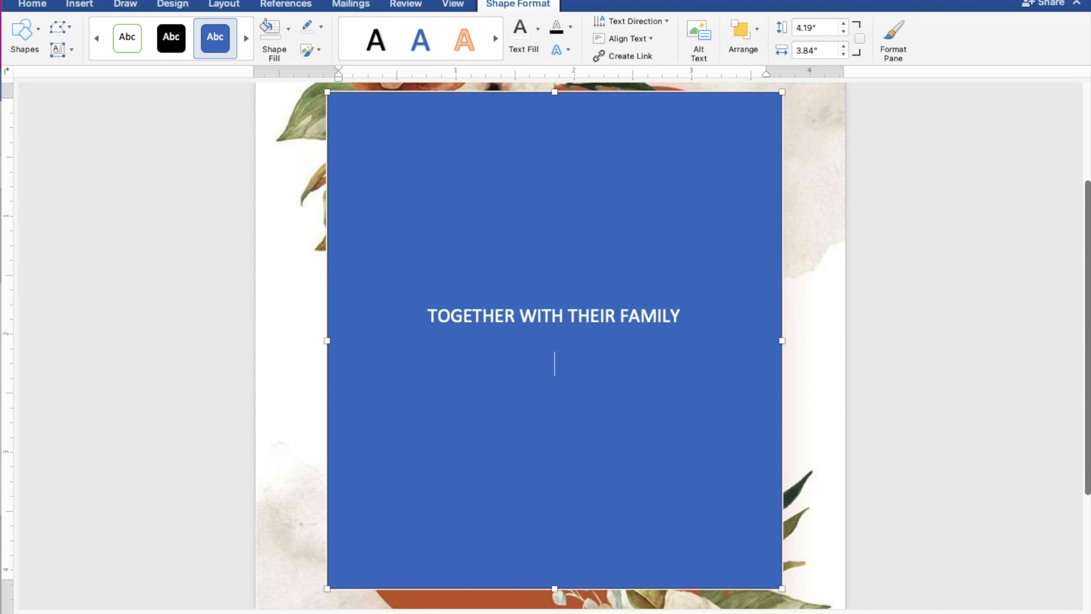
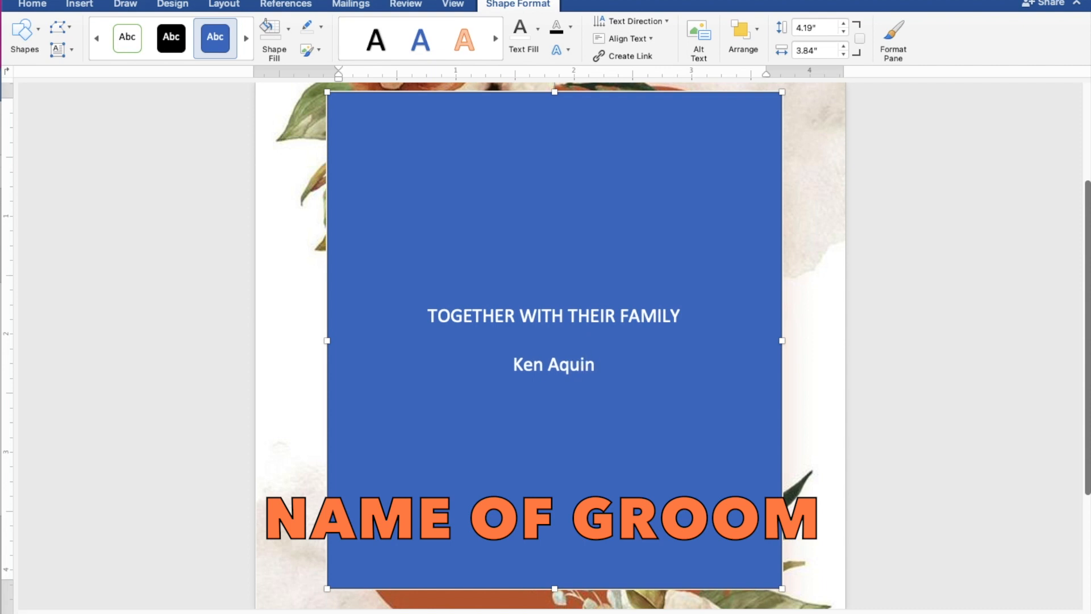
{"action": "key", "text": "Return"}
{"action": "type", "text": "an"}
{"action": "key", "text": "BackSpace"}
{"action": "key", "text": "BackSpace"}
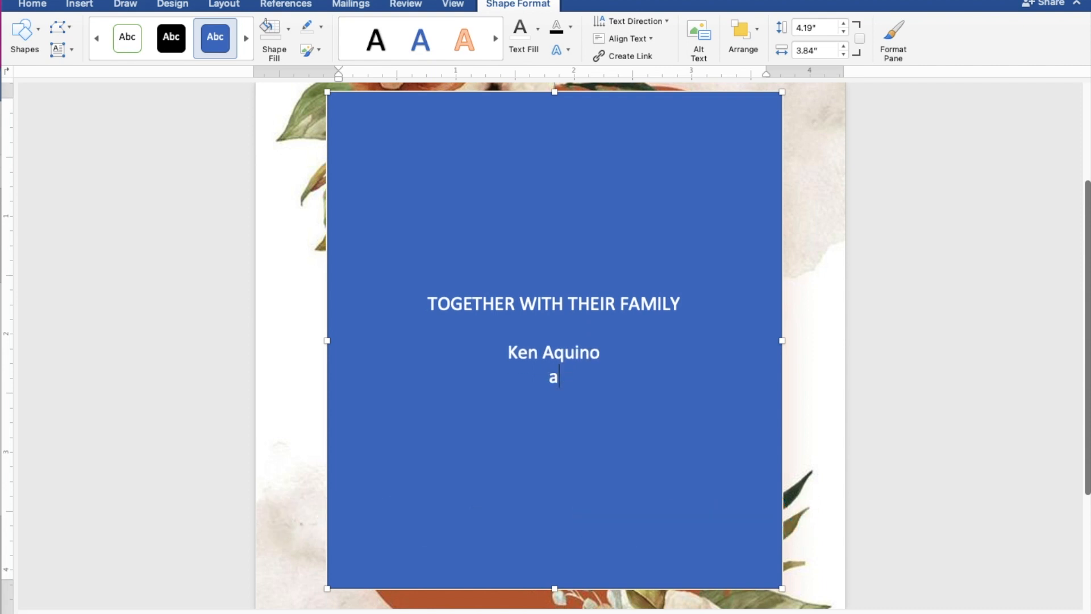
{"action": "type", "text": "AND"}
{"action": "key", "text": "Return"}
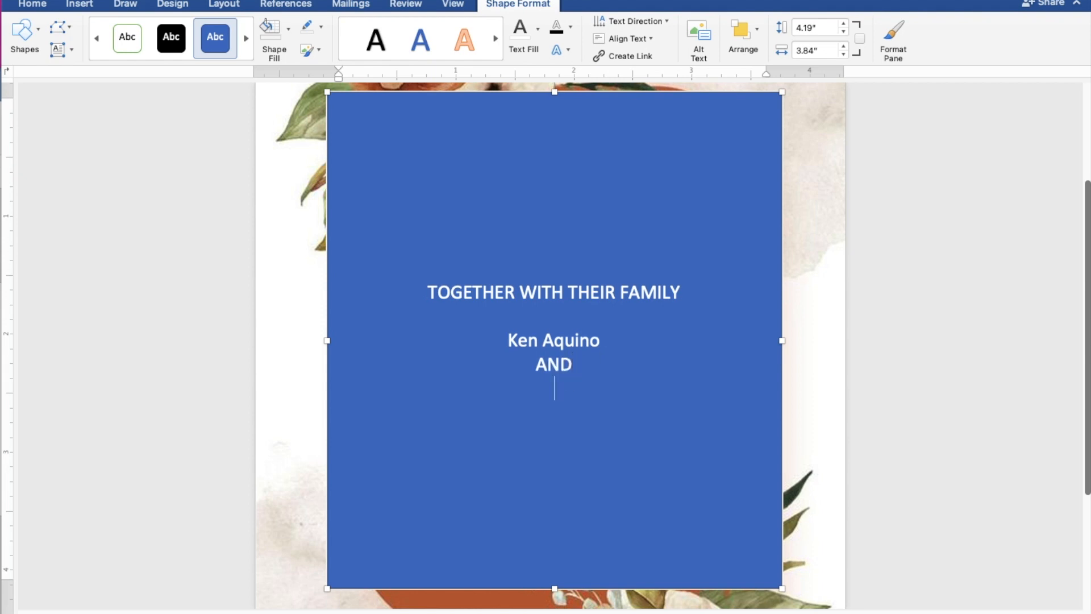
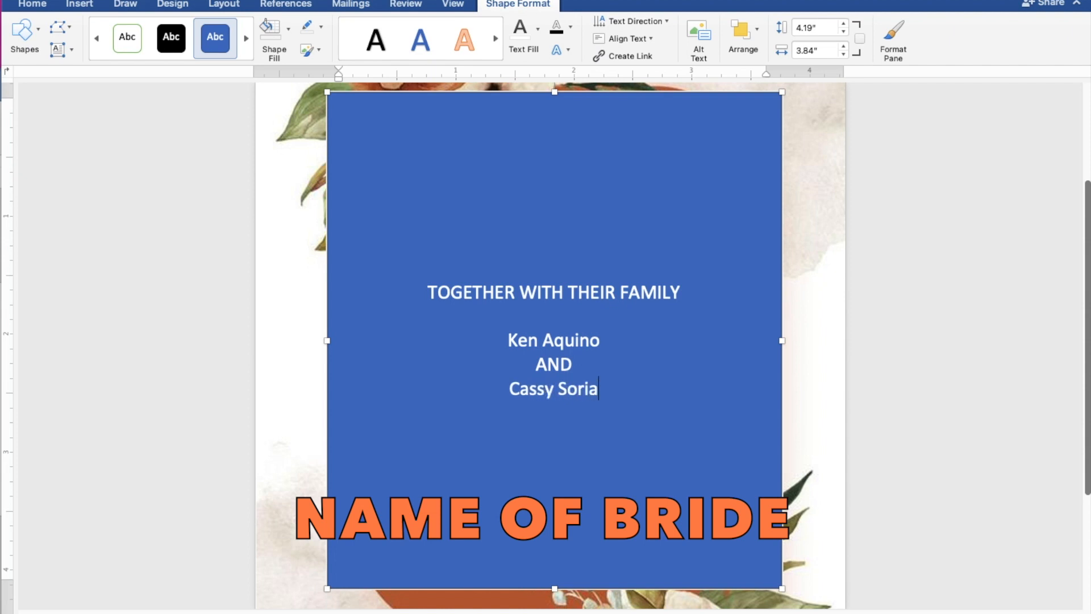
{"action": "key", "text": "Return"}
{"action": "key", "text": "Return"}
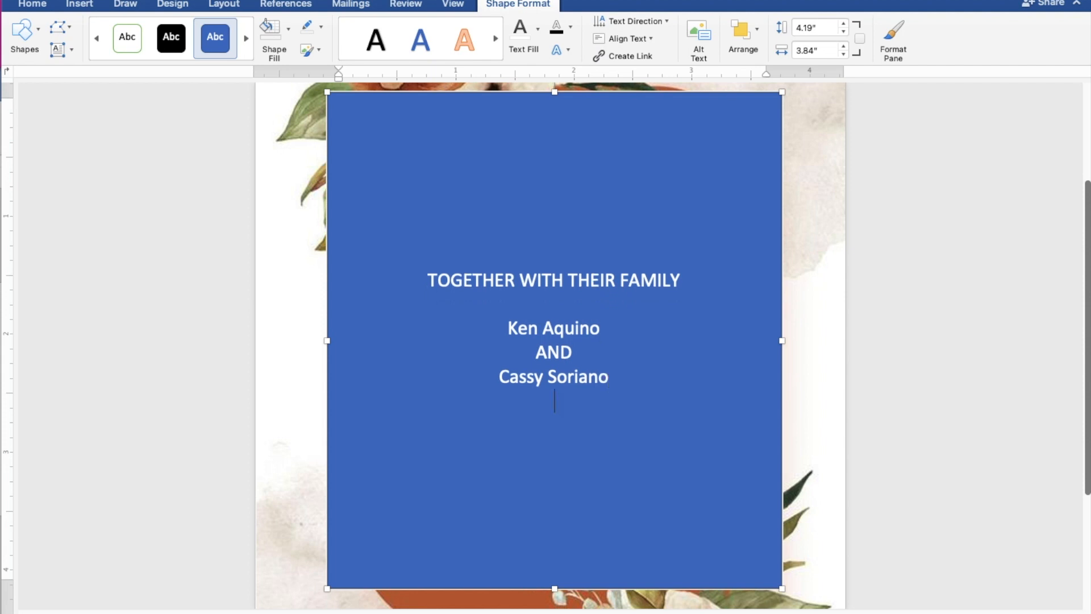
- Add the lines REQUEST THE PLEASURE OF YOUR PRESENCE and AS THEY JOYFULLY UNITE IN MARRIAGE
{"action": "type", "text": "REQUEST THE PLEASURE"}
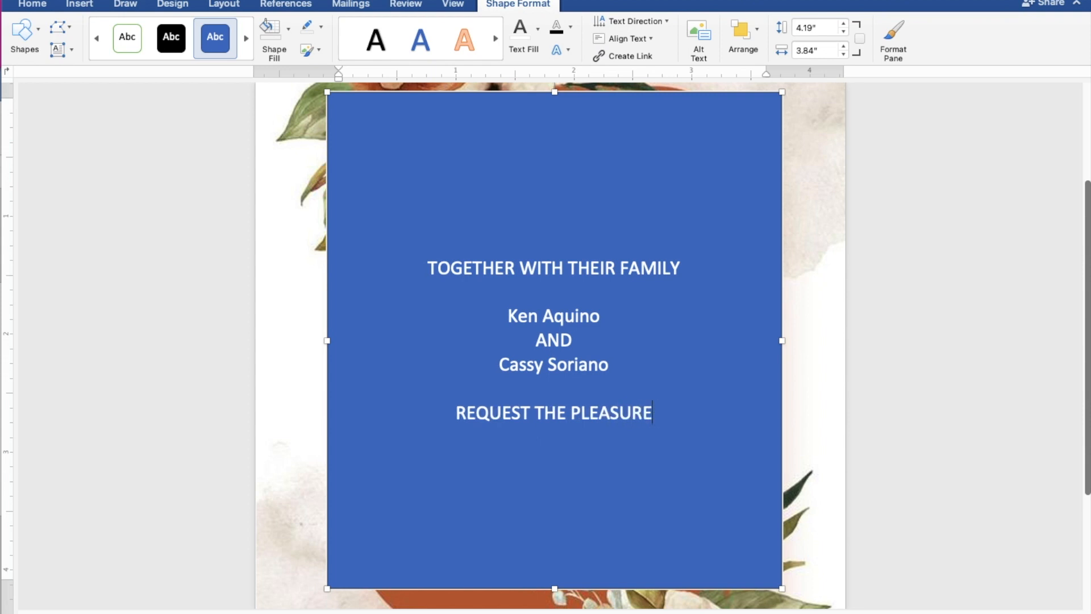
{"action": "type", "text": " OF "}
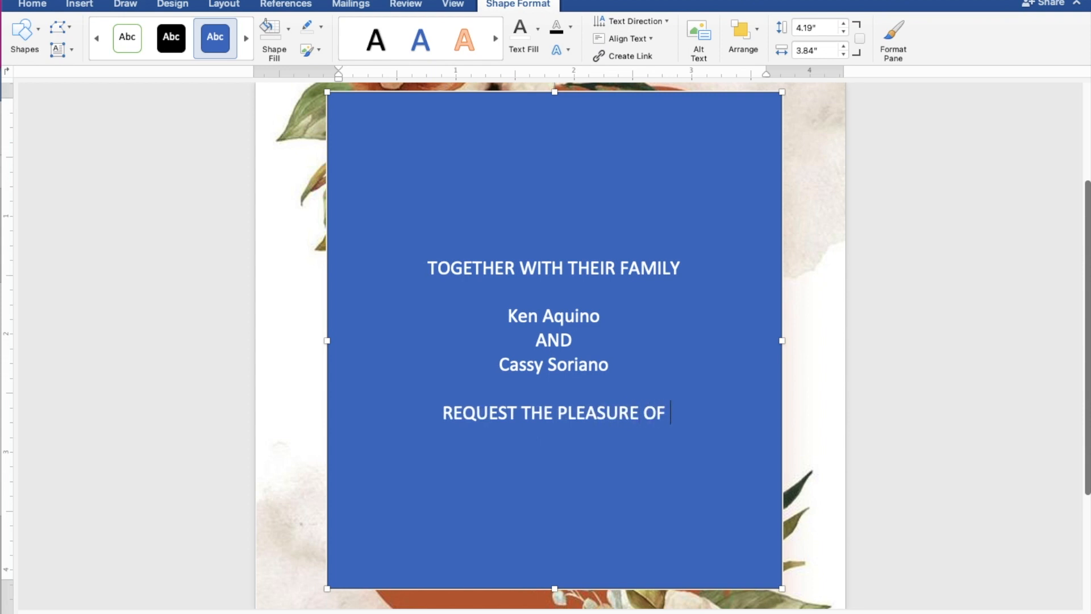
{"action": "type", "text": "YOUR"}
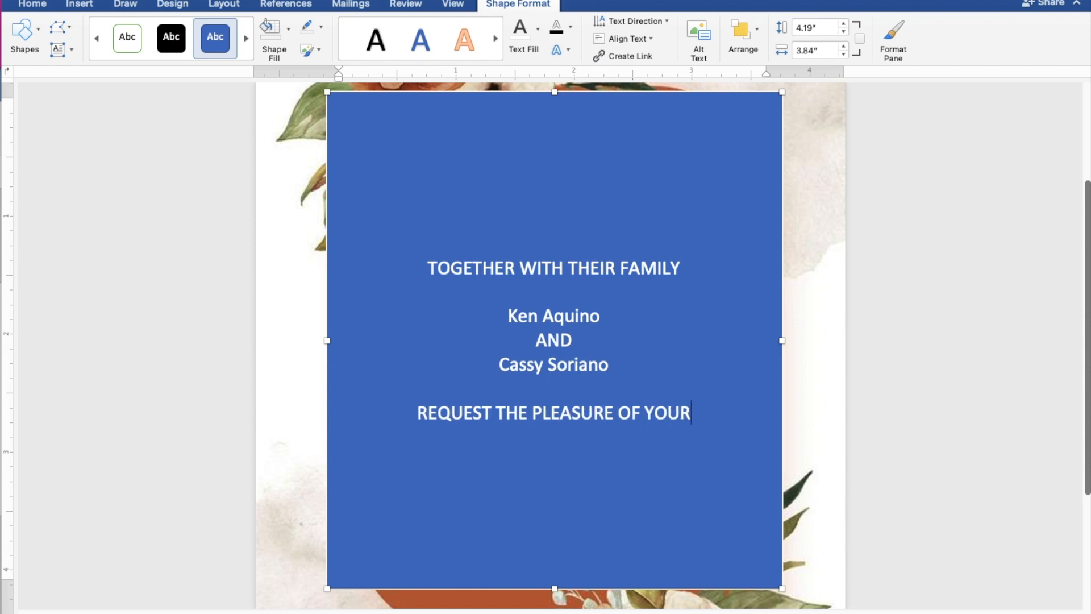
{"action": "type", "text": " PRE"}
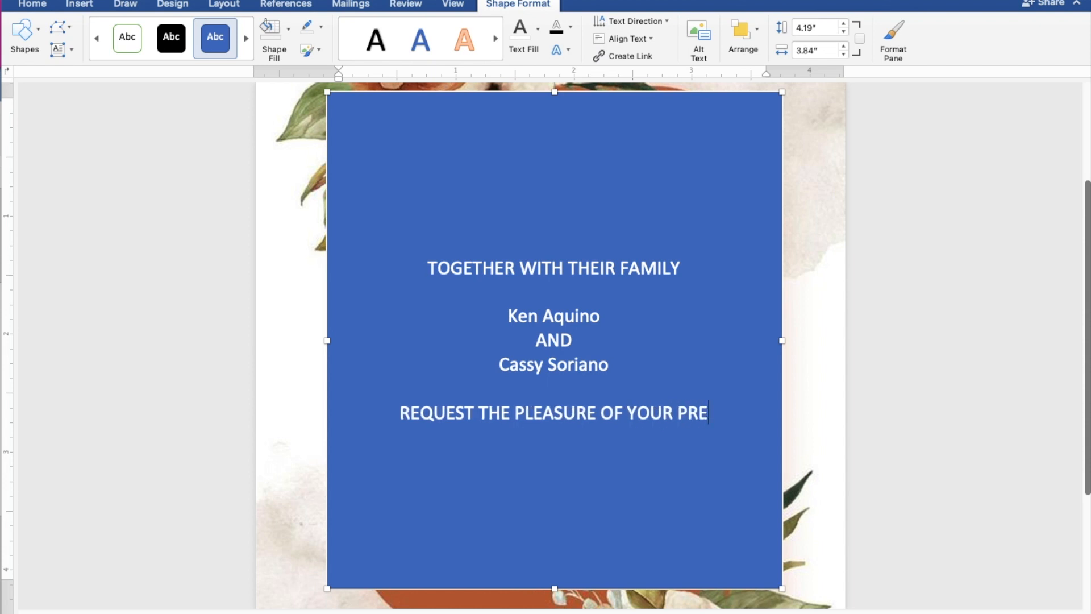
{"action": "type", "text": "SENCE"}
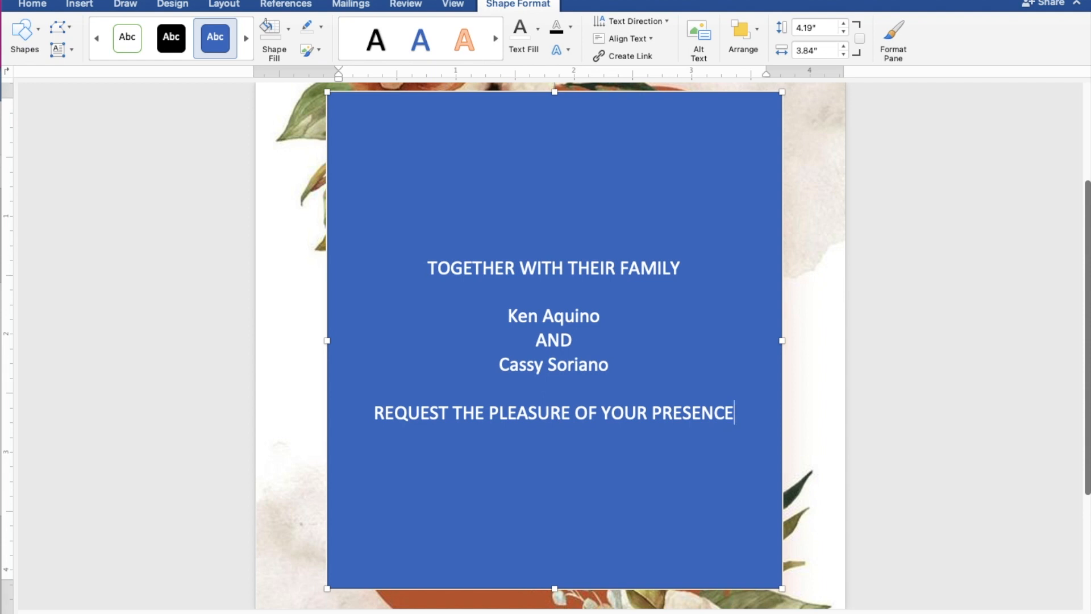
{"action": "key", "text": "Return"}
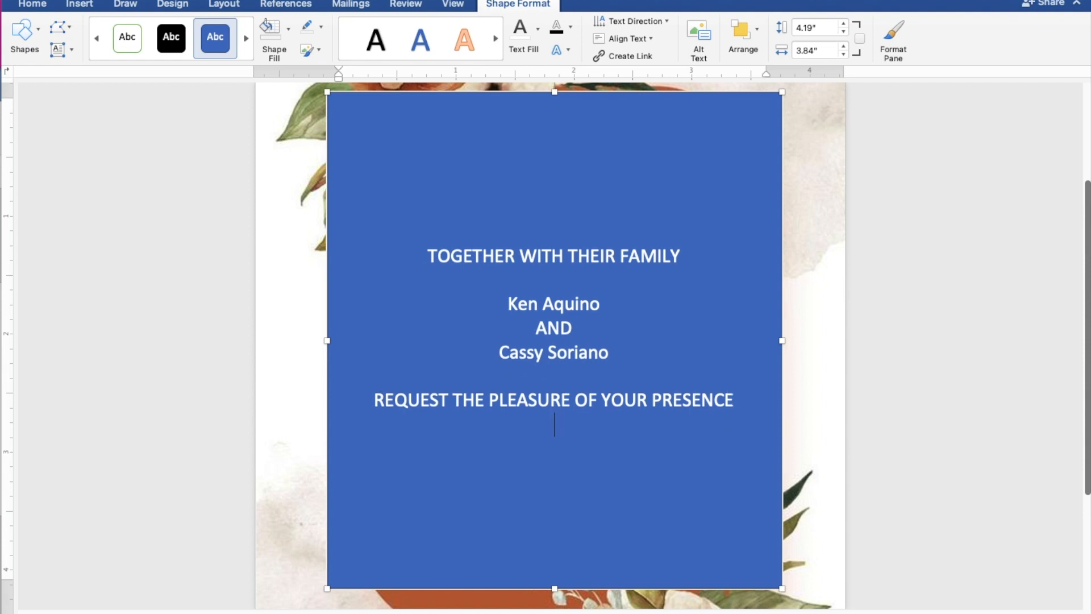
{"action": "type", "text": "AS THEY JOYFULL"}
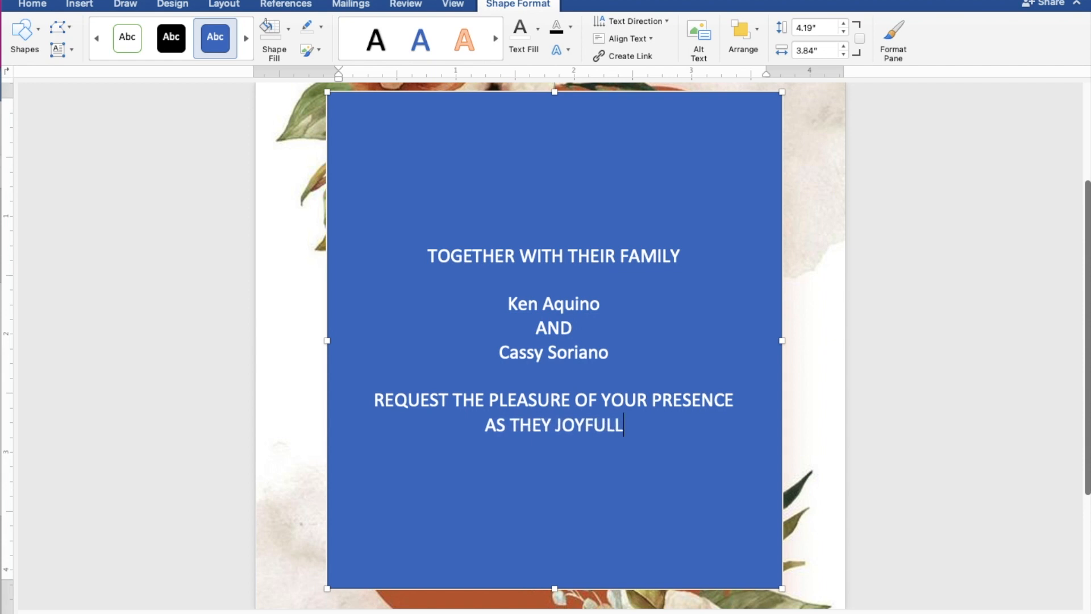
{"action": "type", "text": "Y U"}
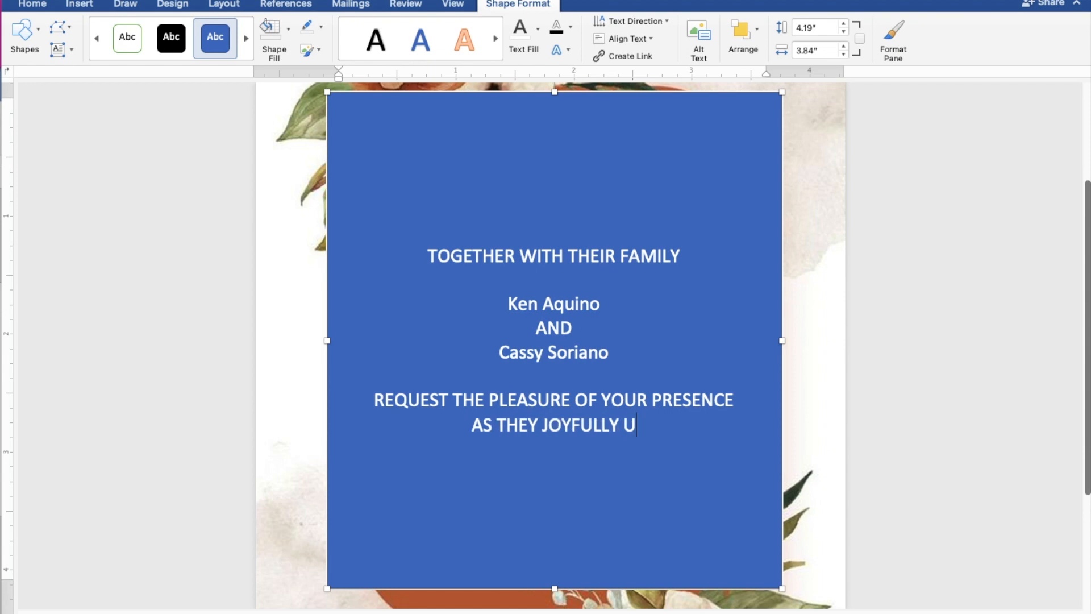
{"action": "type", "text": "NITE "}
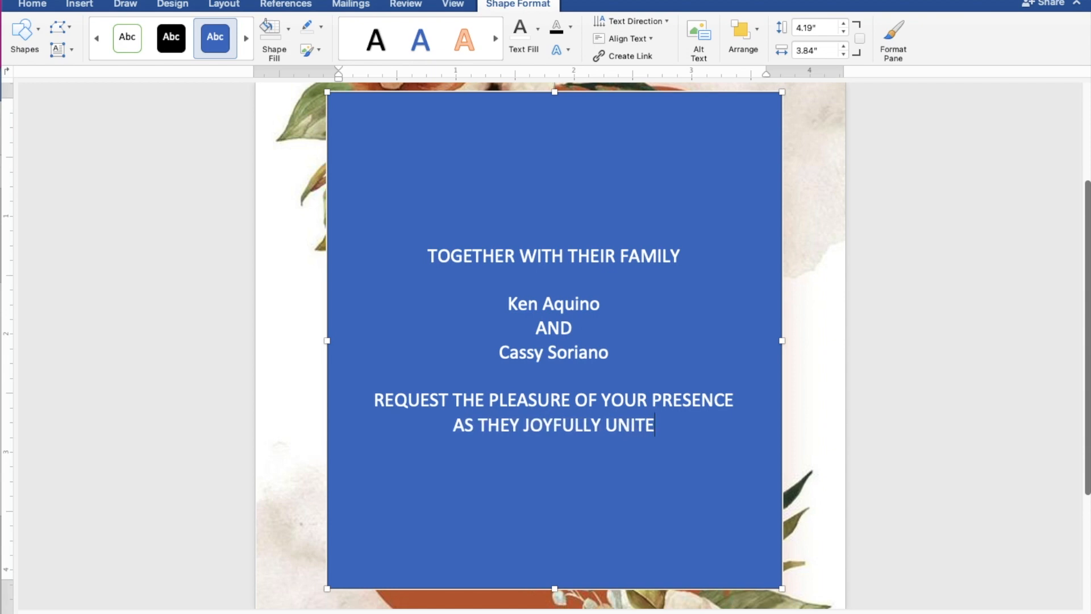
{"action": "type", "text": "IN"}
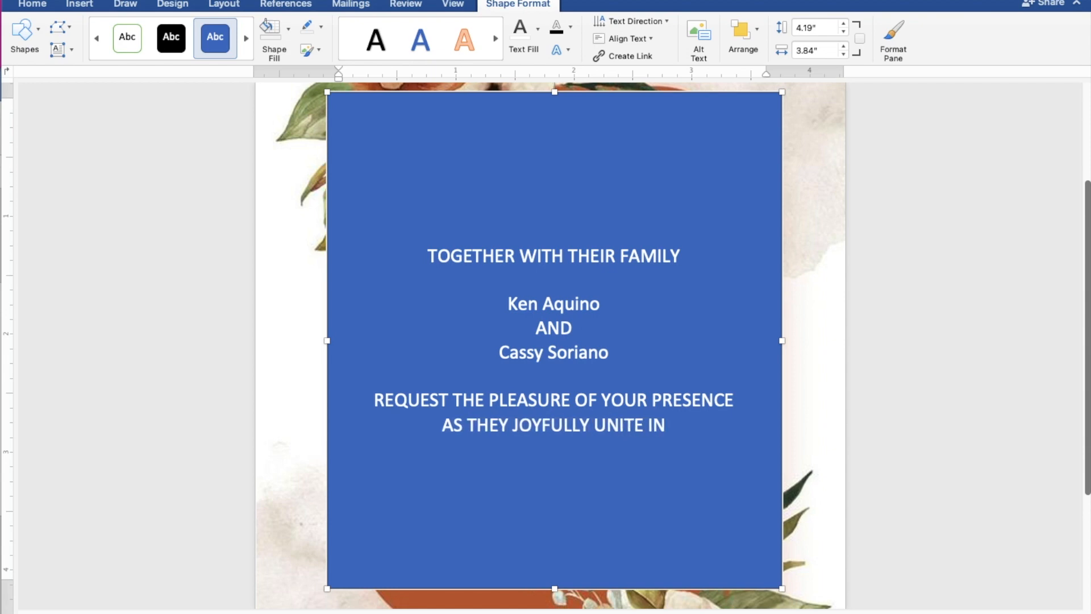
{"action": "type", "text": " MARRIAGE"}
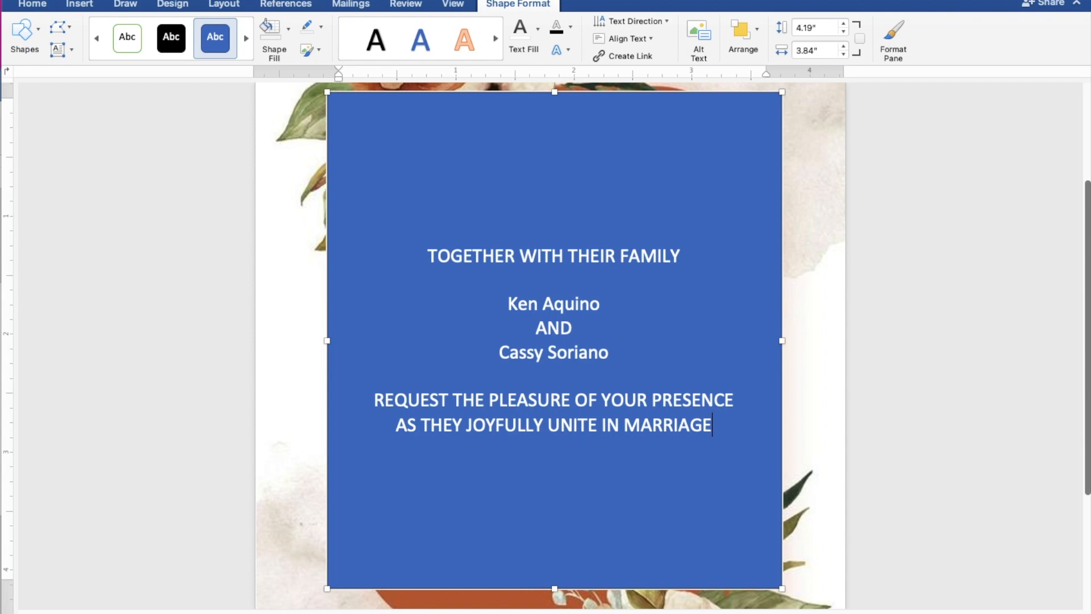
{"action": "key", "text": "Return"}
{"action": "key", "text": "Return"}
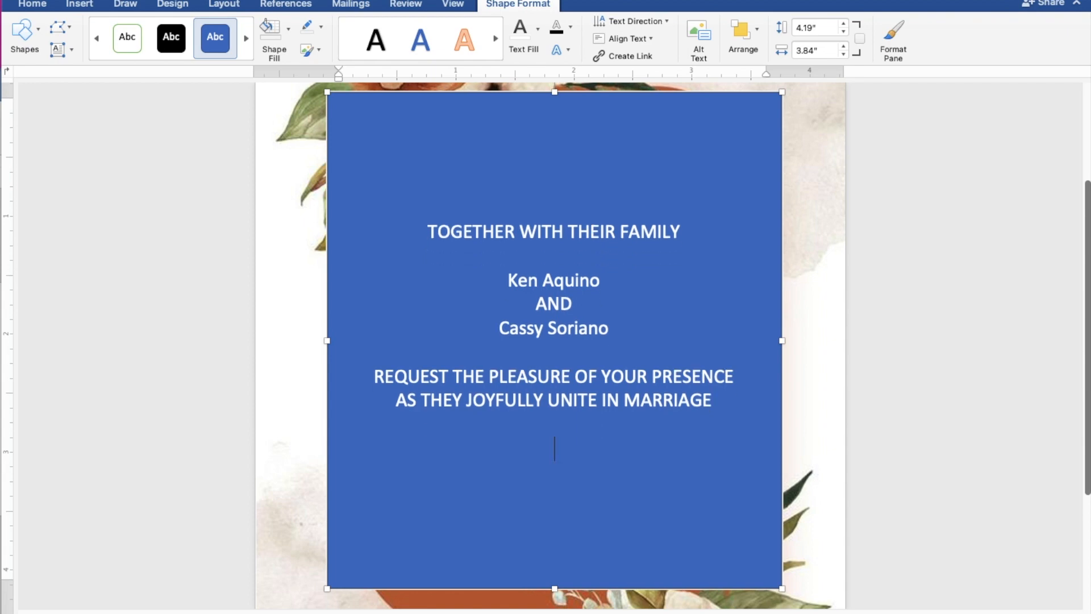
- Type the date line 'SUNDAY | APRIL 30, 2023 | 10:00 A.M.' below the marriage wording
{"action": "type", "text": "SUNDAY"}
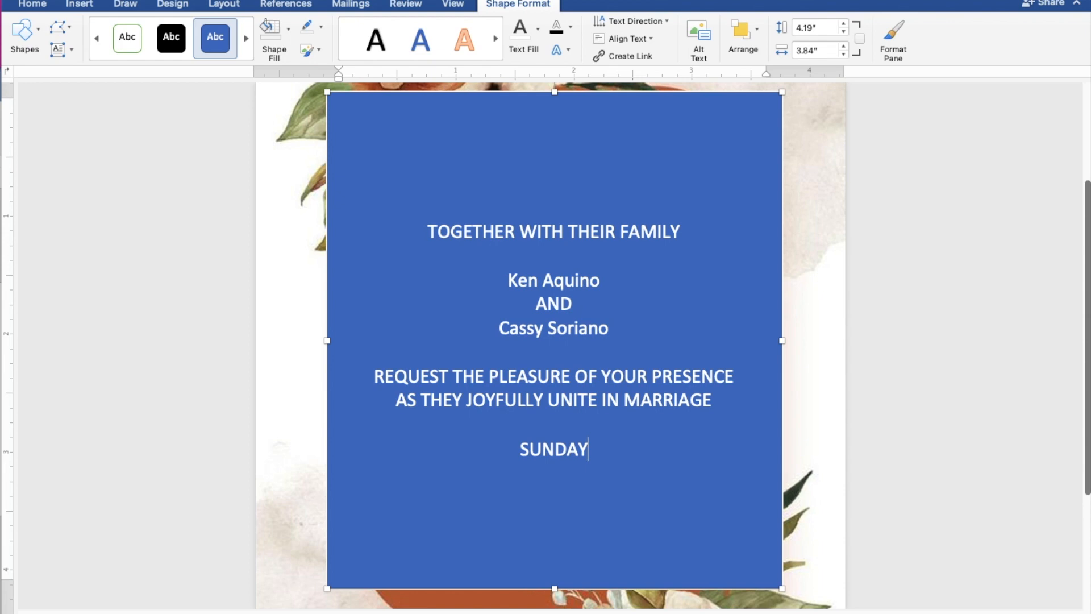
{"action": "type", "text": "|"}
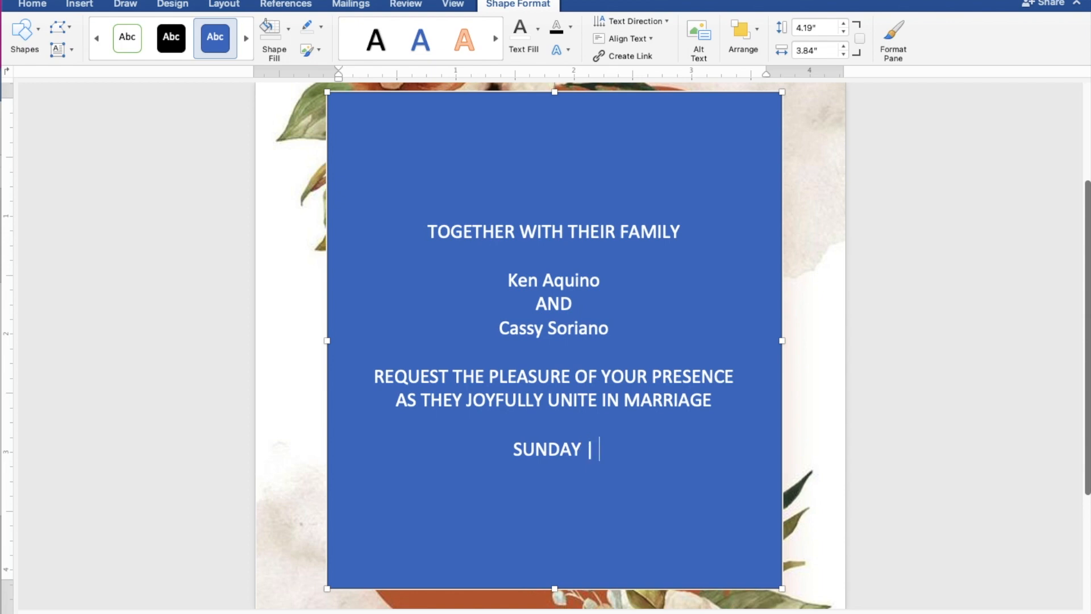
{"action": "type", "text": " APRIL"}
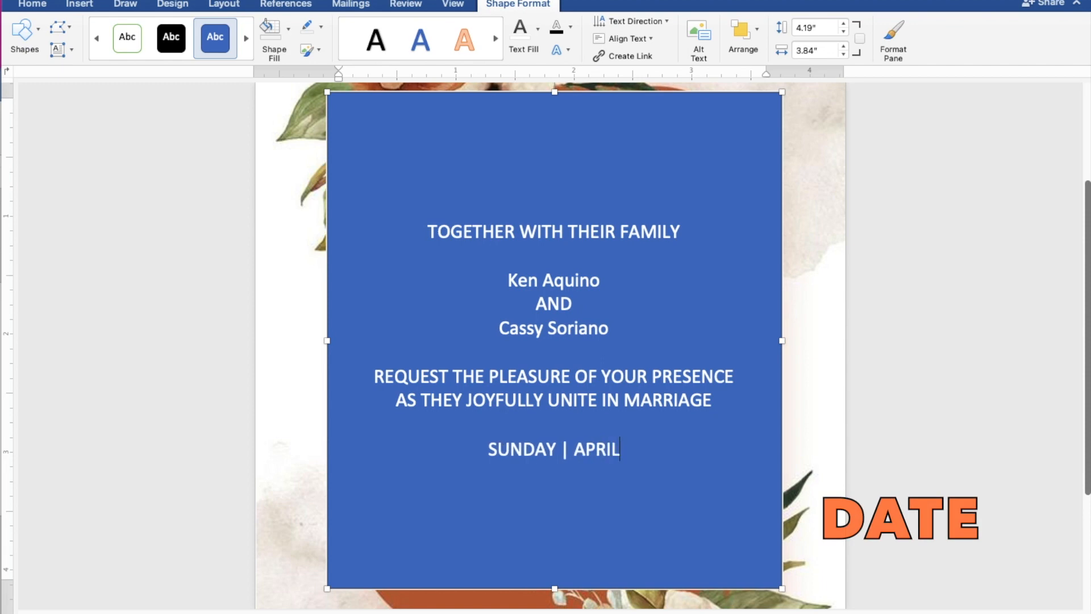
{"action": "type", "text": " 30"}
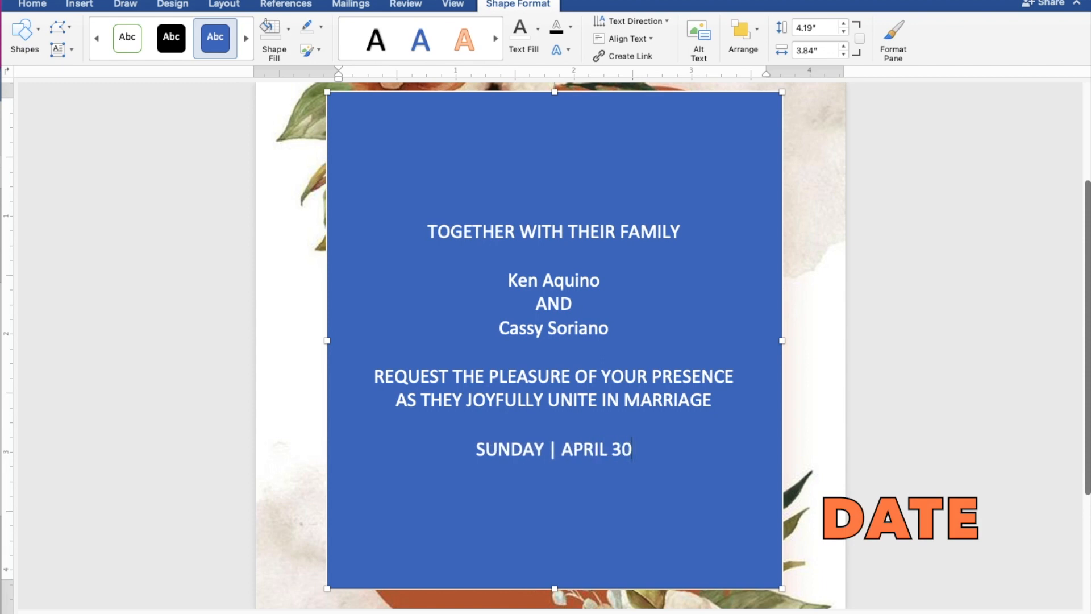
{"action": "type", "text": ", 2023"}
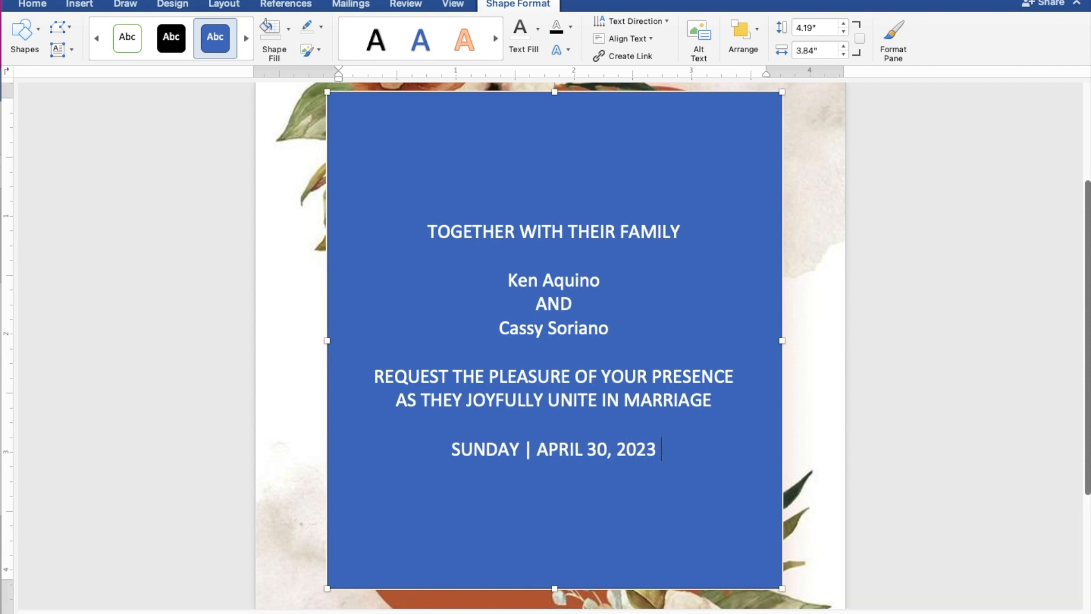
{"action": "type", "text": " |"}
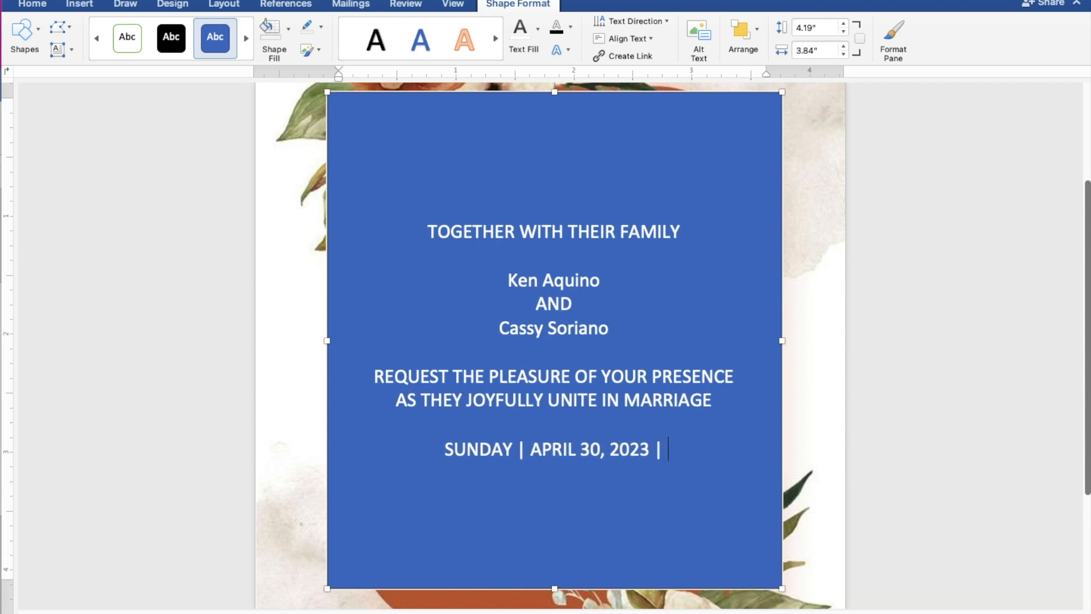
{"action": "type", "text": " 10"}
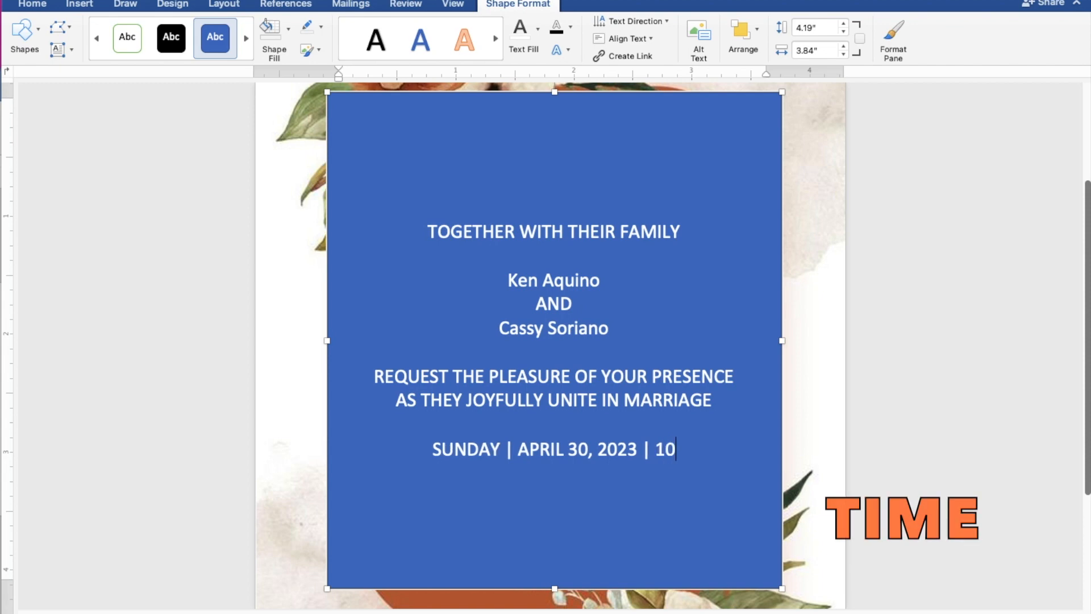
{"action": "type", "text": ":00"}
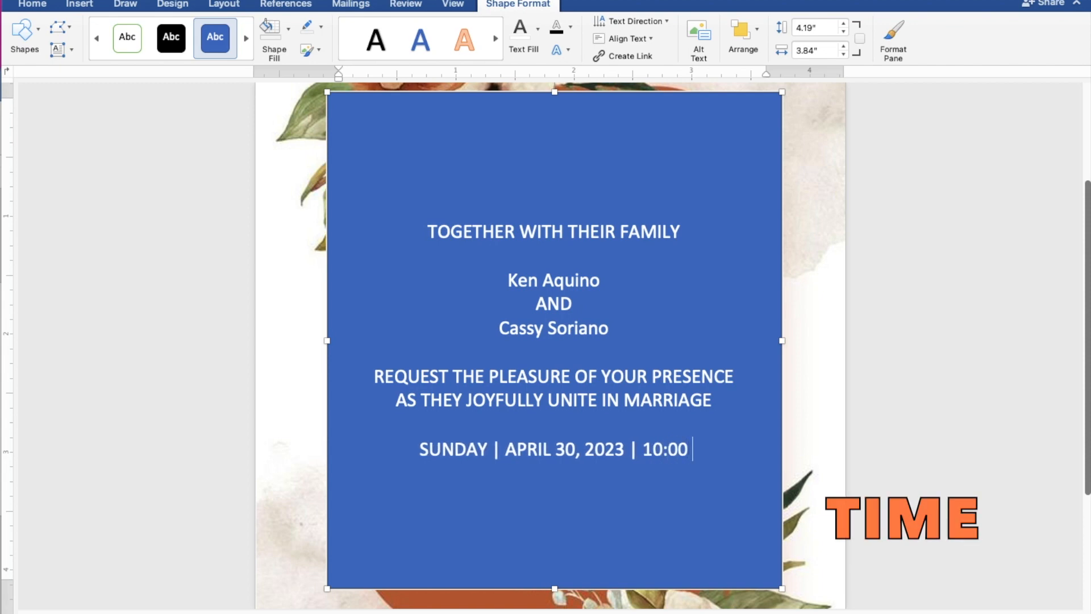
{"action": "type", "text": " A.M."}
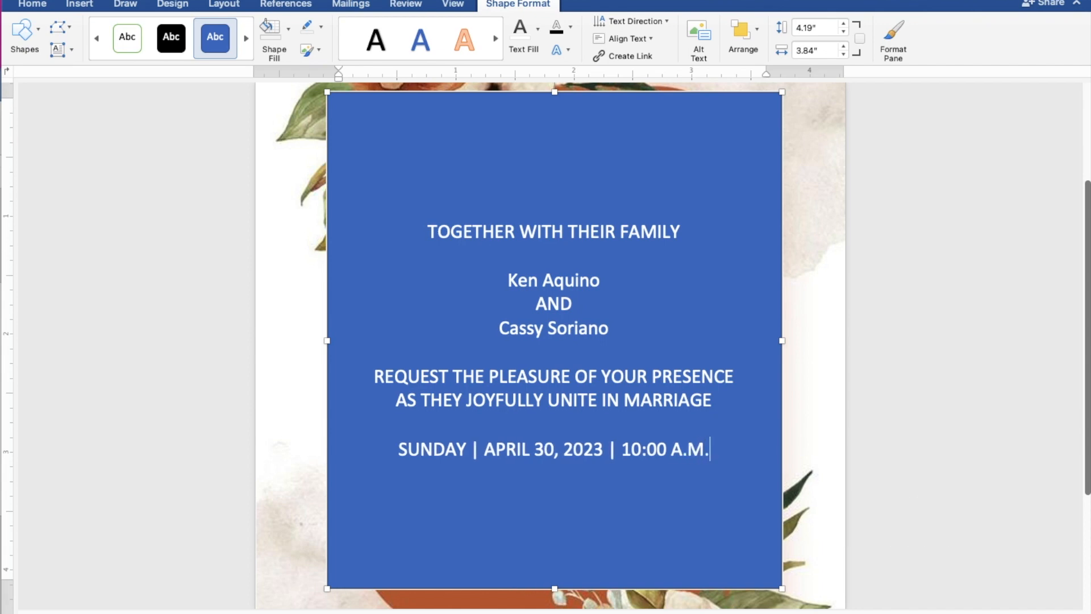
{"action": "key", "text": "Return"}
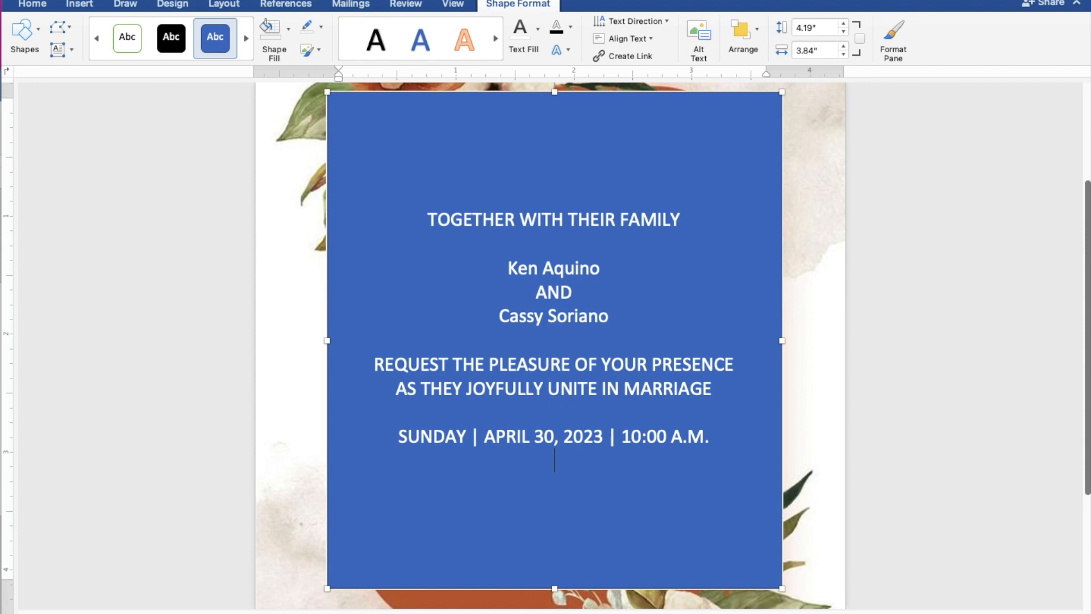
- Add the venue lines 'ST. THOMAS AQUINAS PARISH CHURCH' and 'MANGALDAN, PANGASINAN' below the date
{"action": "type", "text": "S"}
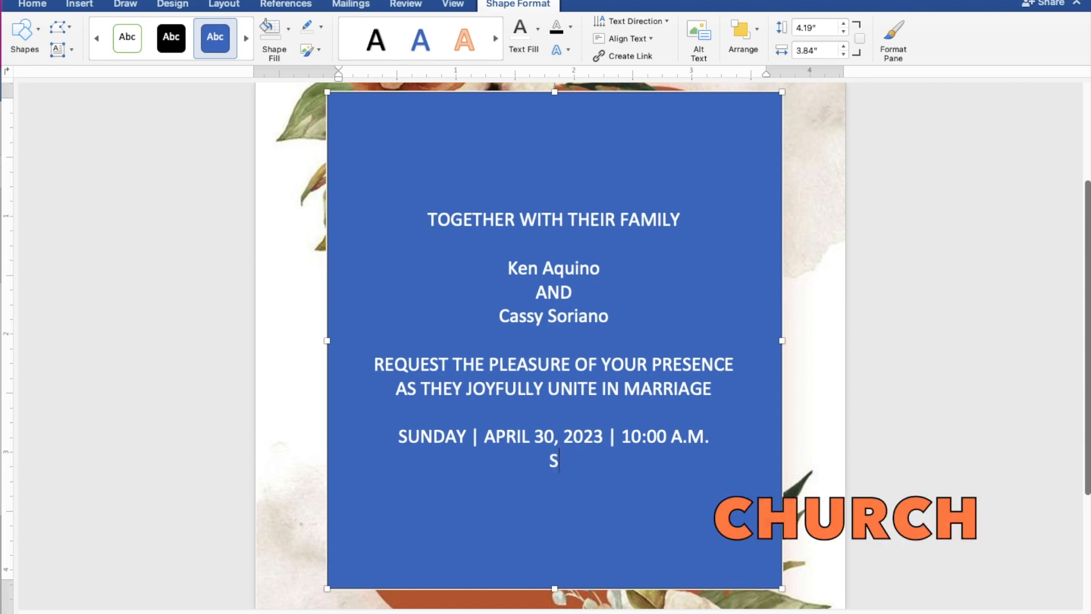
{"action": "type", "text": "T. THOMA"}
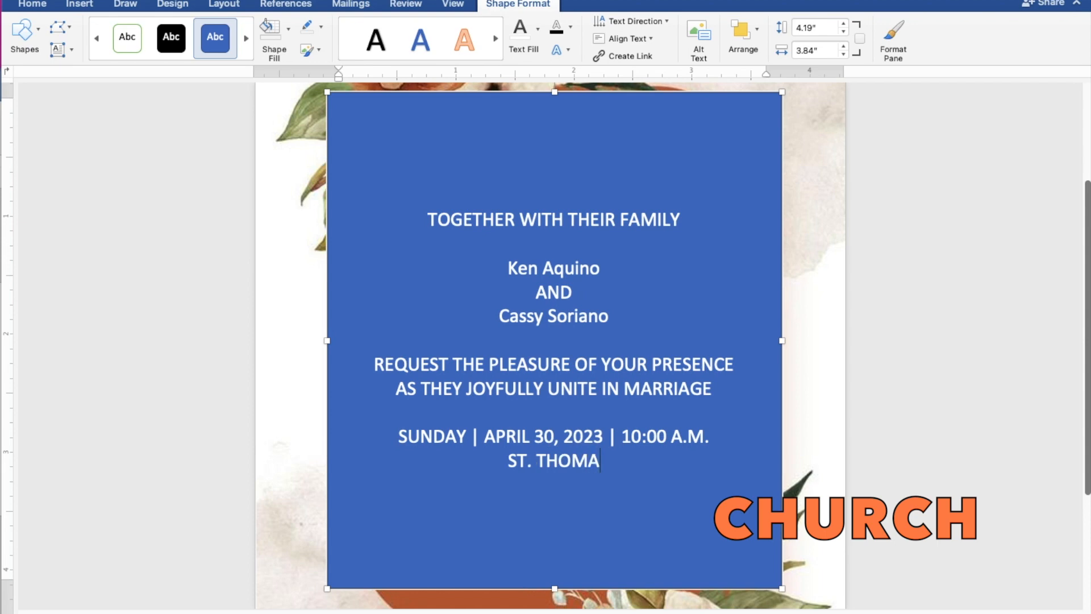
{"action": "type", "text": "S A"}
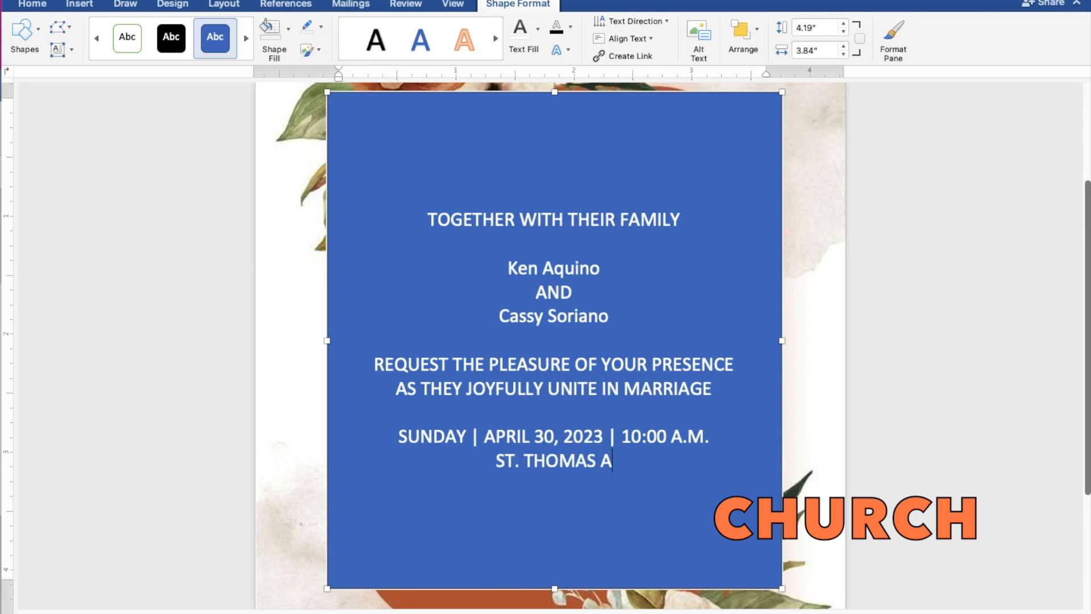
{"action": "type", "text": "QUINAS P"}
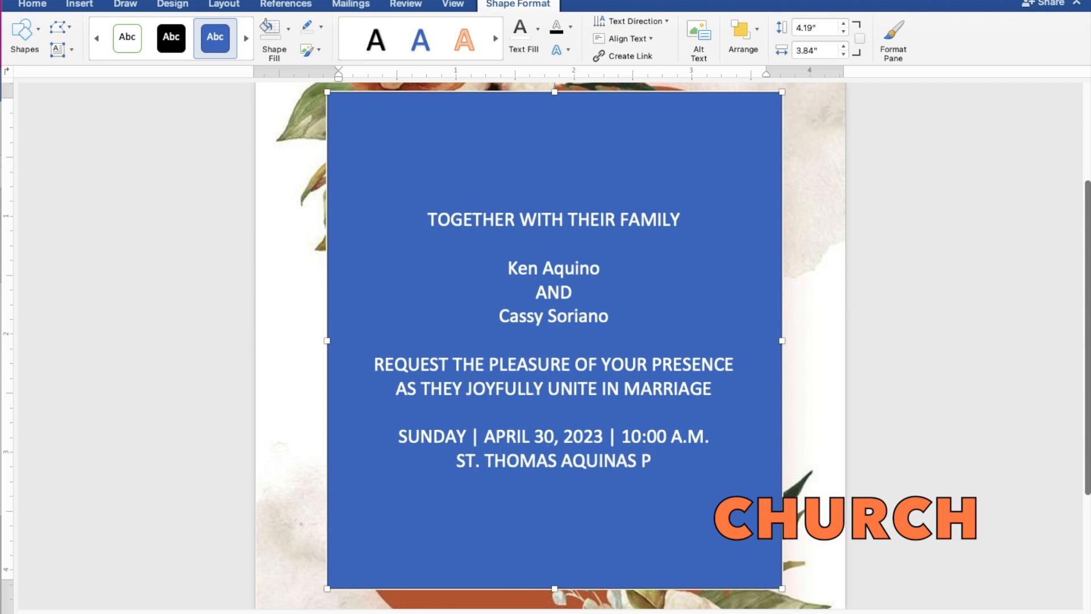
{"action": "type", "text": "ARISH"}
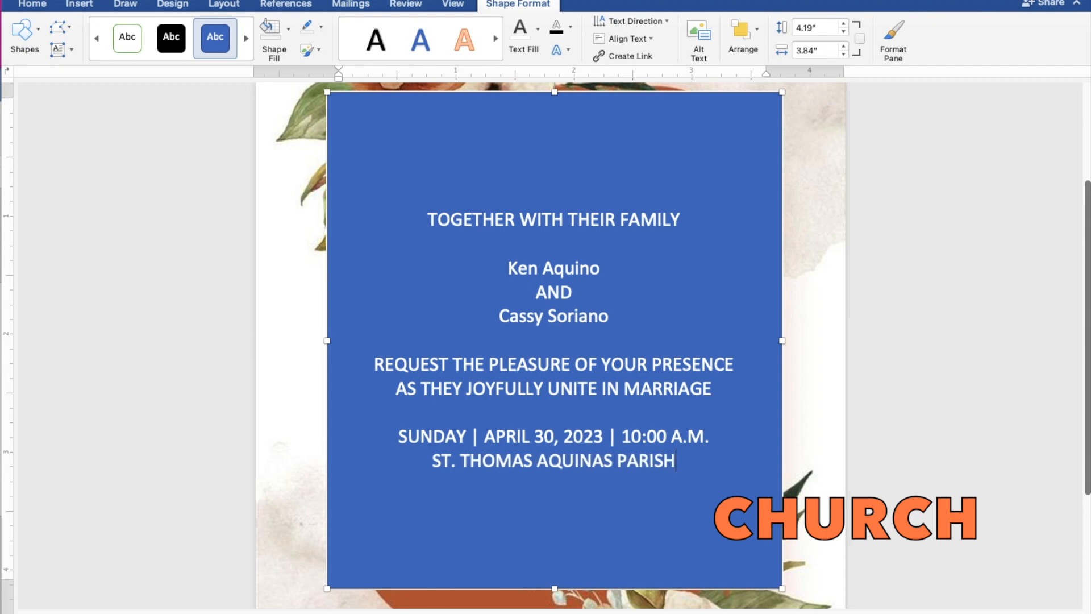
{"action": "type", "text": " CHU"}
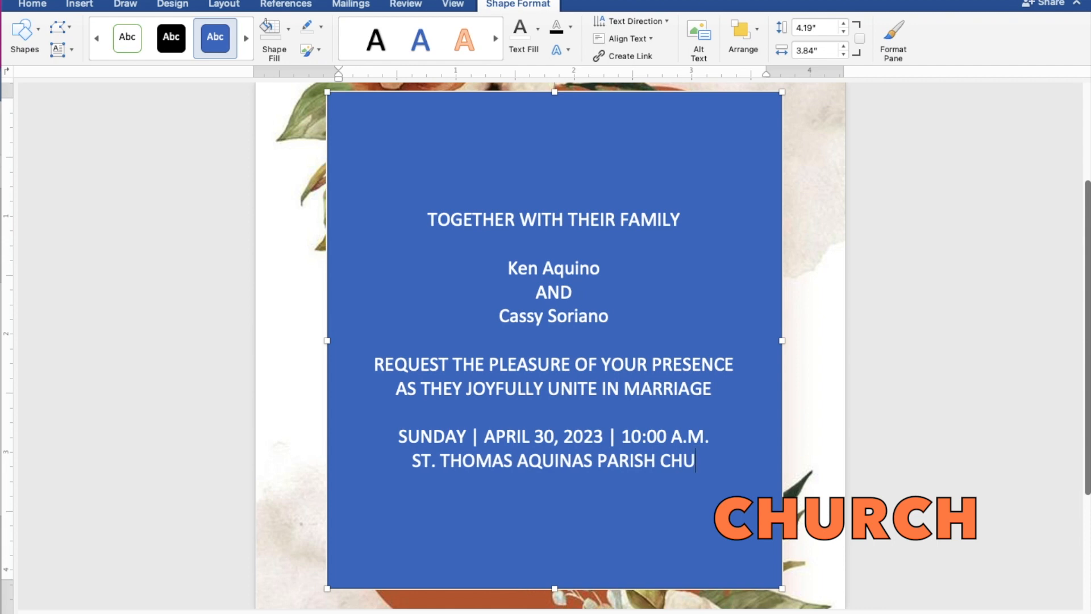
{"action": "type", "text": "RCH"}
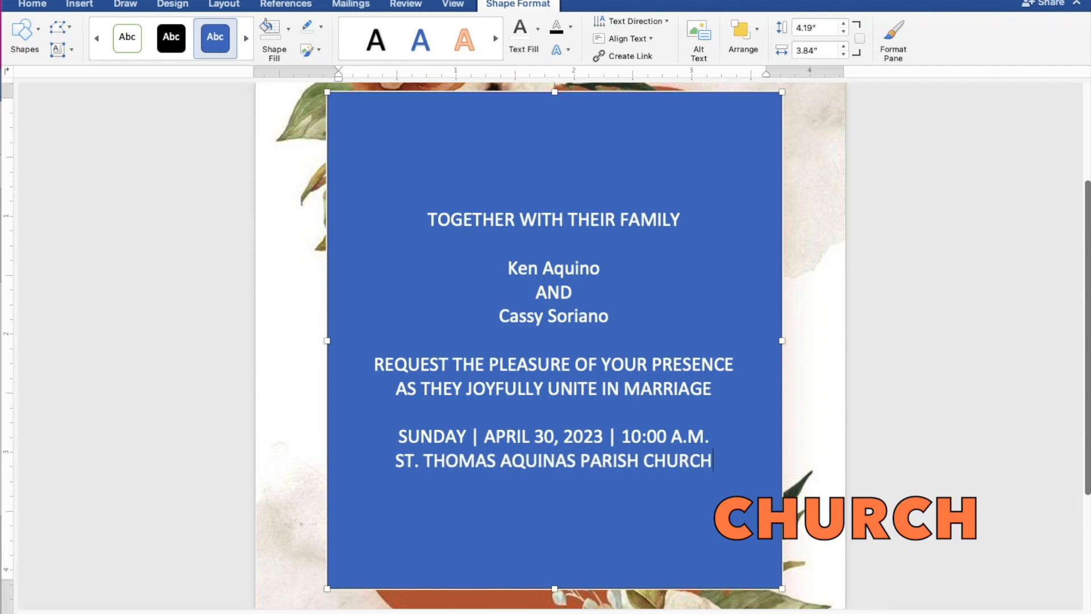
{"action": "key", "text": "Return"}
{"action": "type", "text": "MA"}
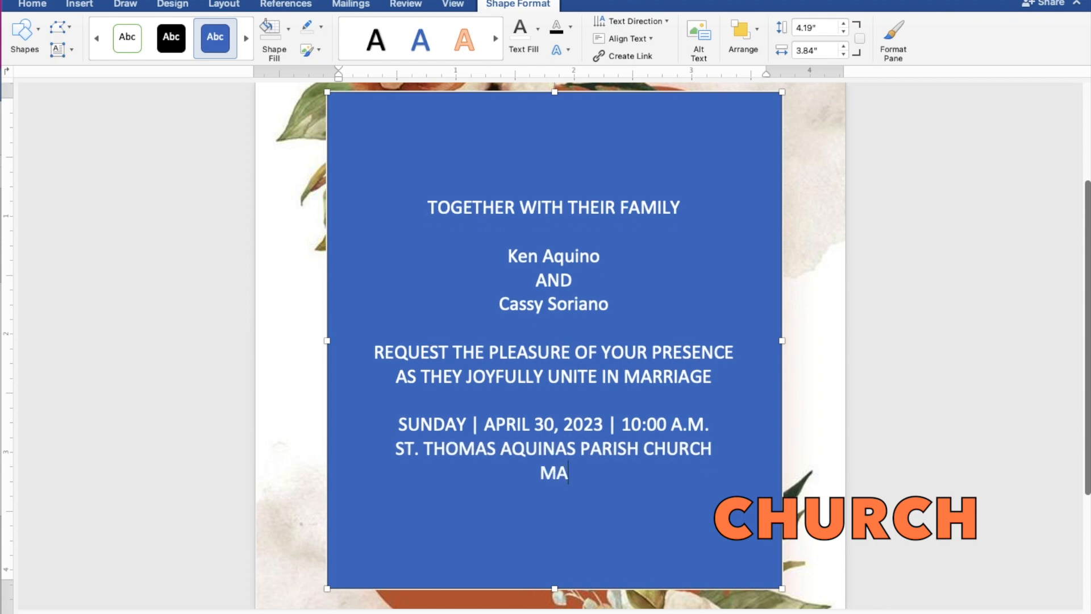
{"action": "type", "text": "NGALD"}
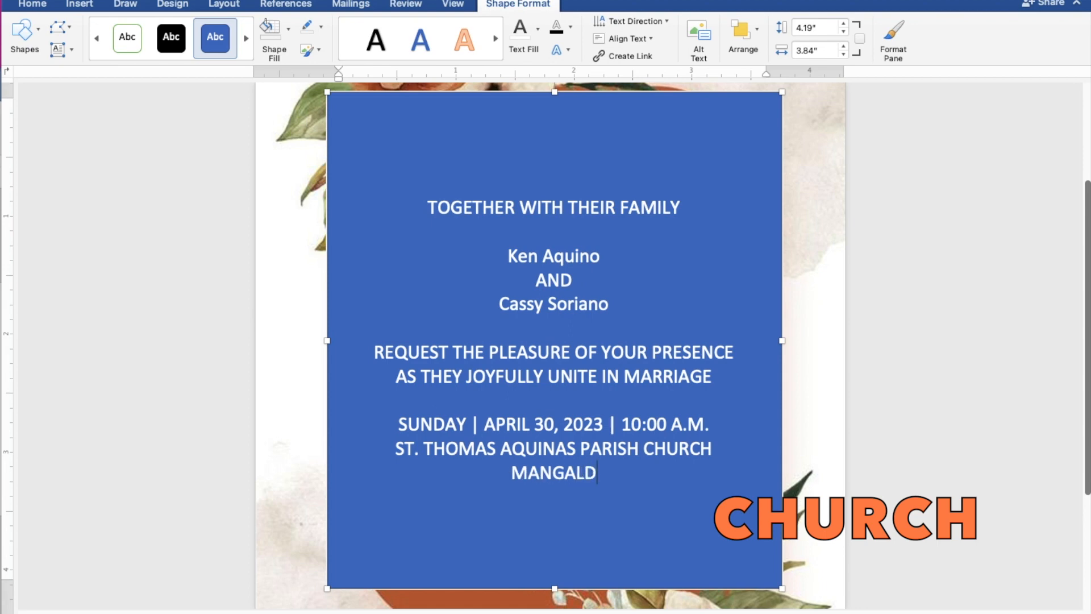
{"action": "type", "text": "AN,"}
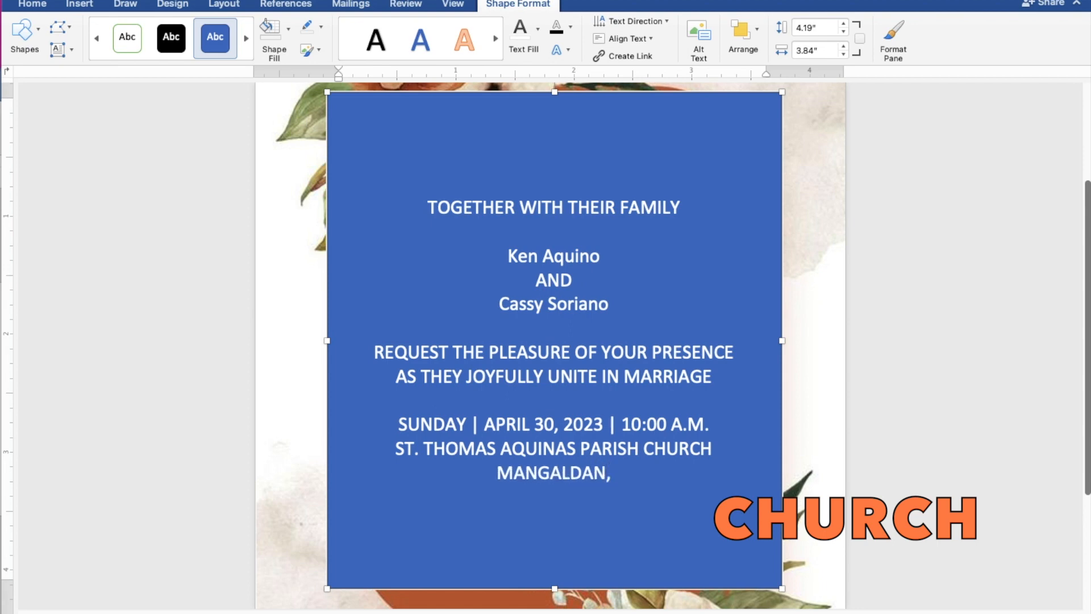
{"action": "type", "text": " PANG"}
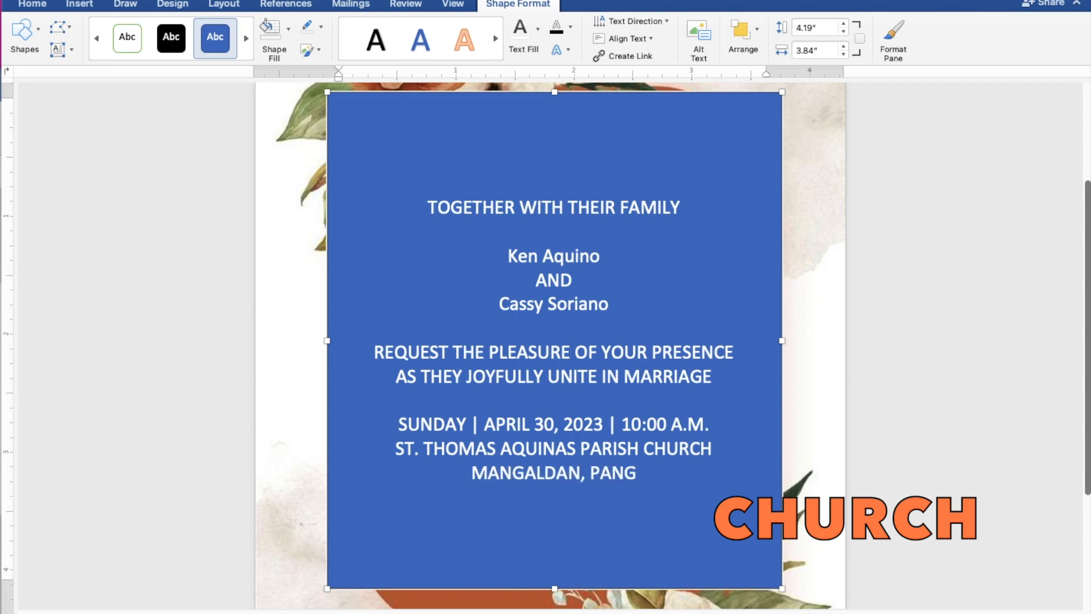
{"action": "type", "text": "ASINAN"}
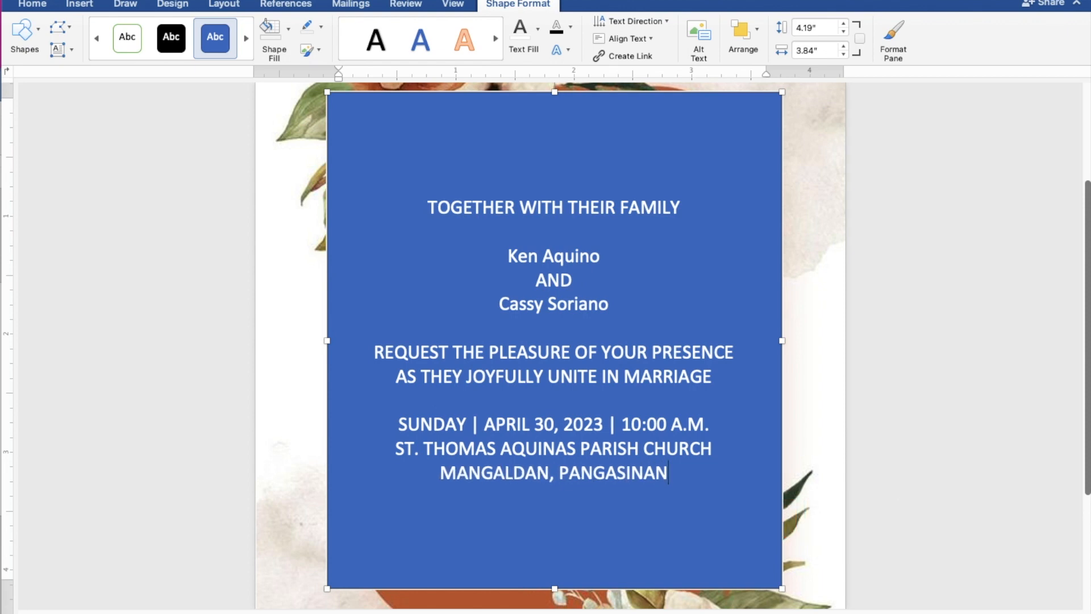
{"action": "key", "text": "Return"}
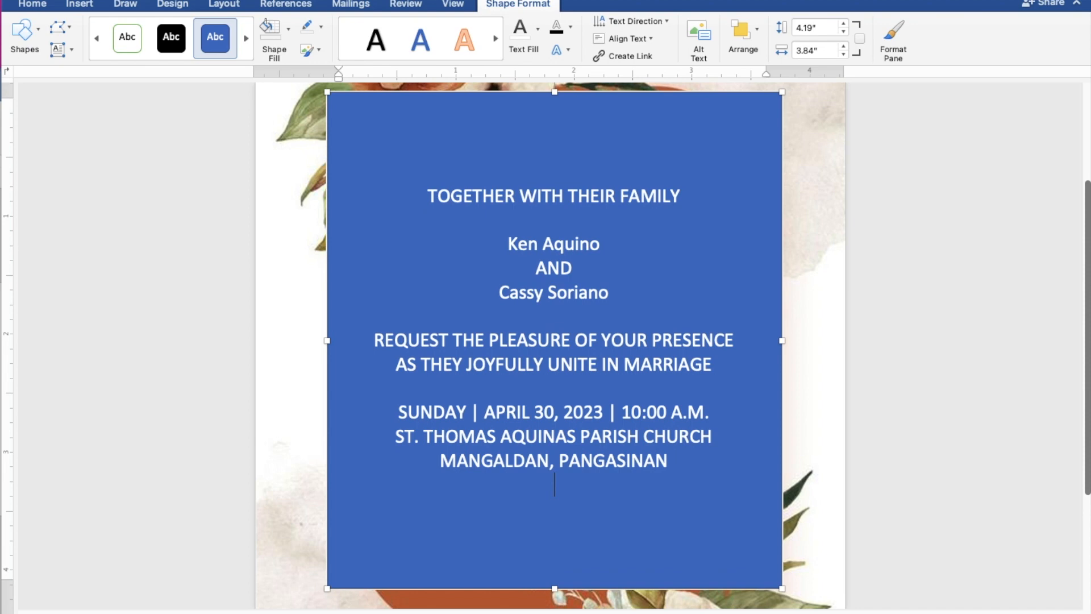
- Leave a blank line, then type 'Reception to follow' below the venue
{"action": "key", "text": "Return"}
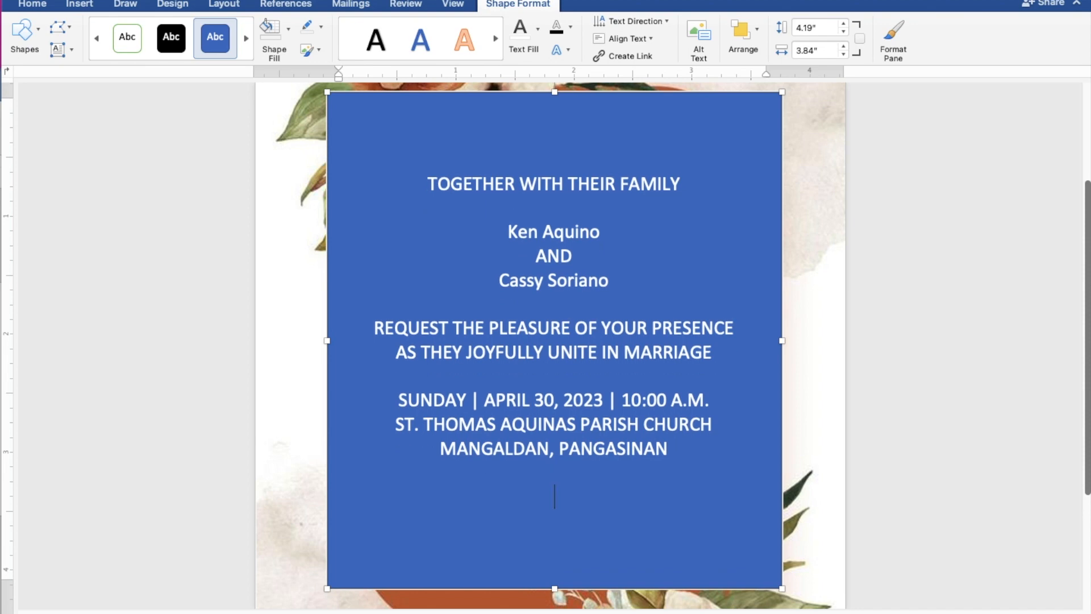
{"action": "type", "text": "Receptio"}
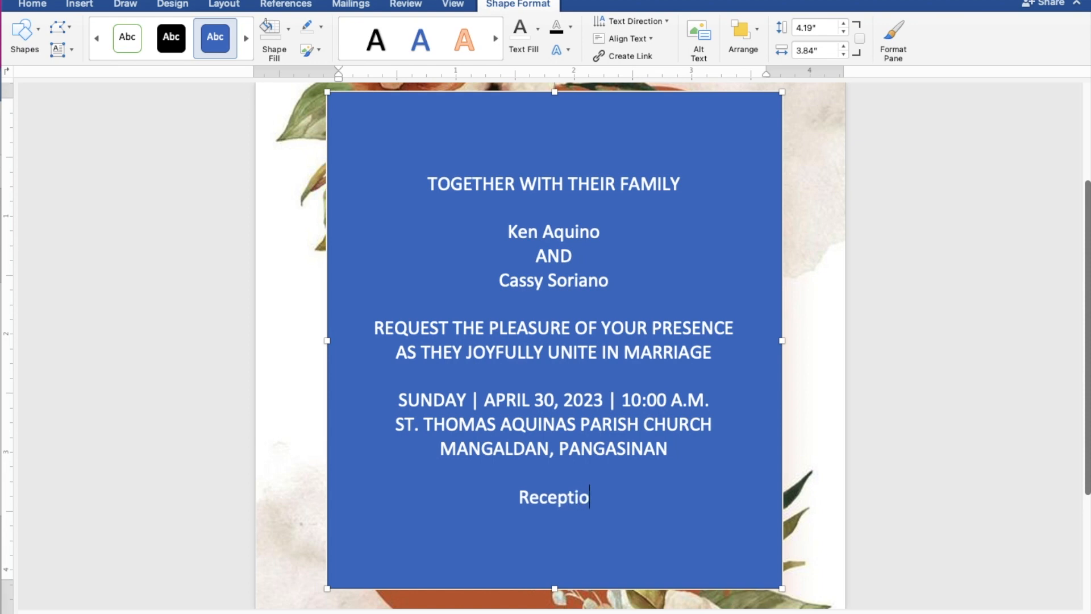
{"action": "type", "text": "n to "}
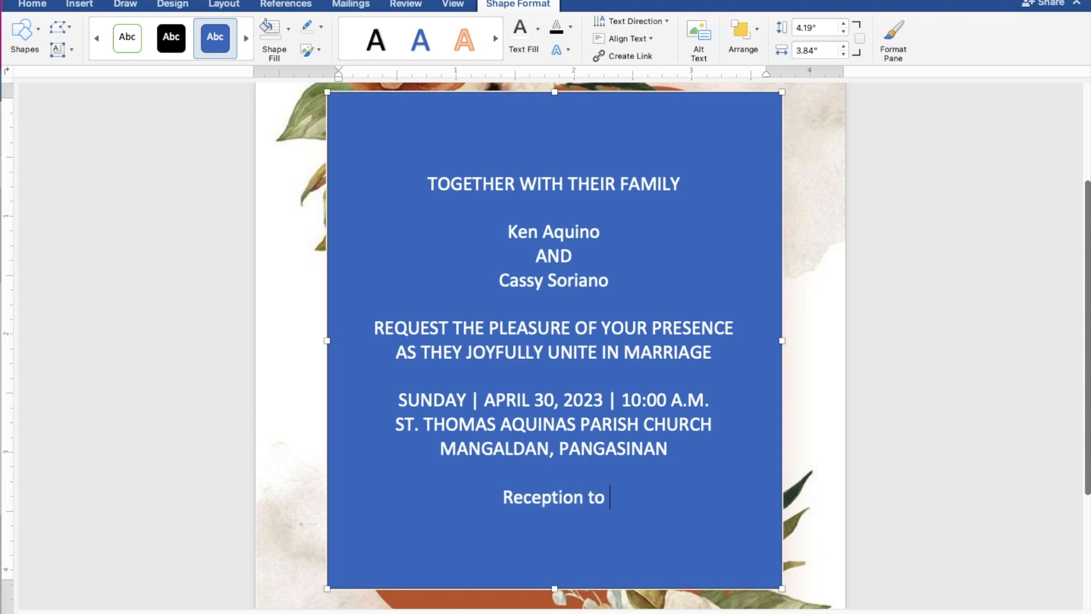
{"action": "type", "text": "foll"}
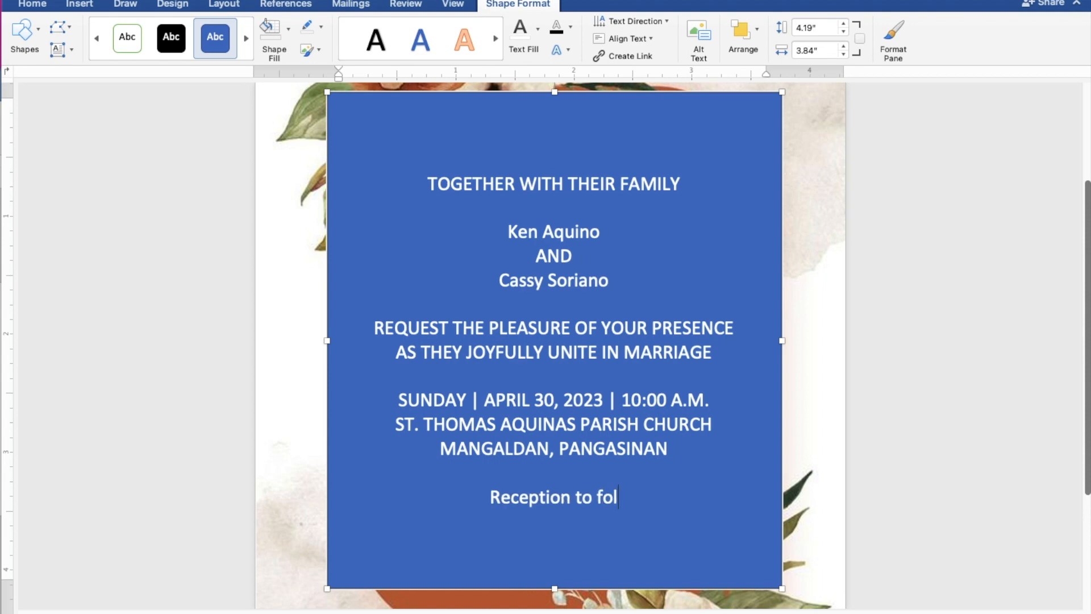